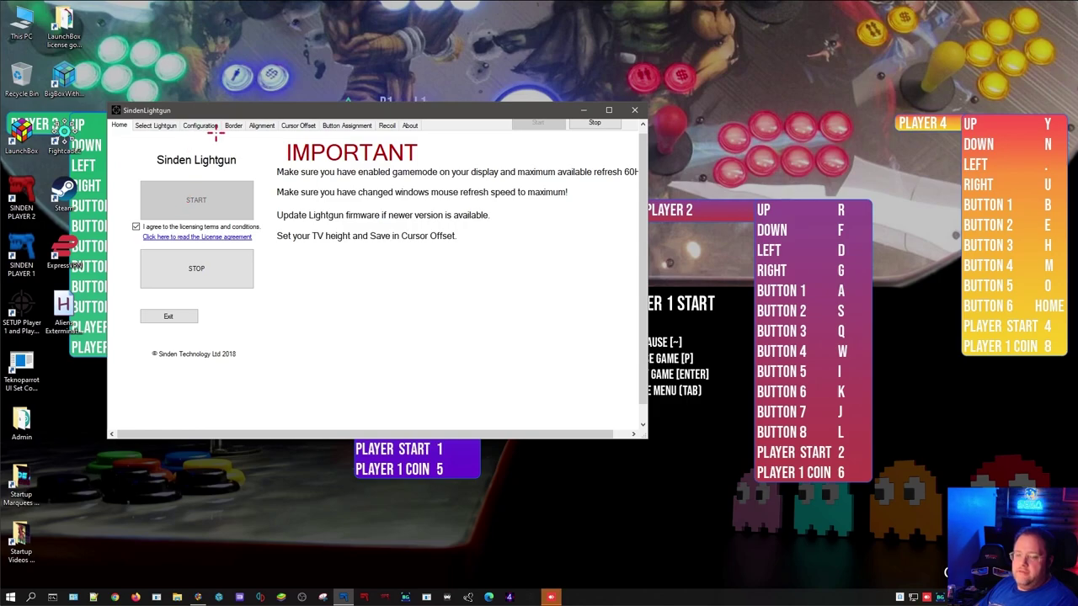
Review the player 1 lightgun selection and camera configuration, enlarging the window so every configuration option fits.
click(155, 125)
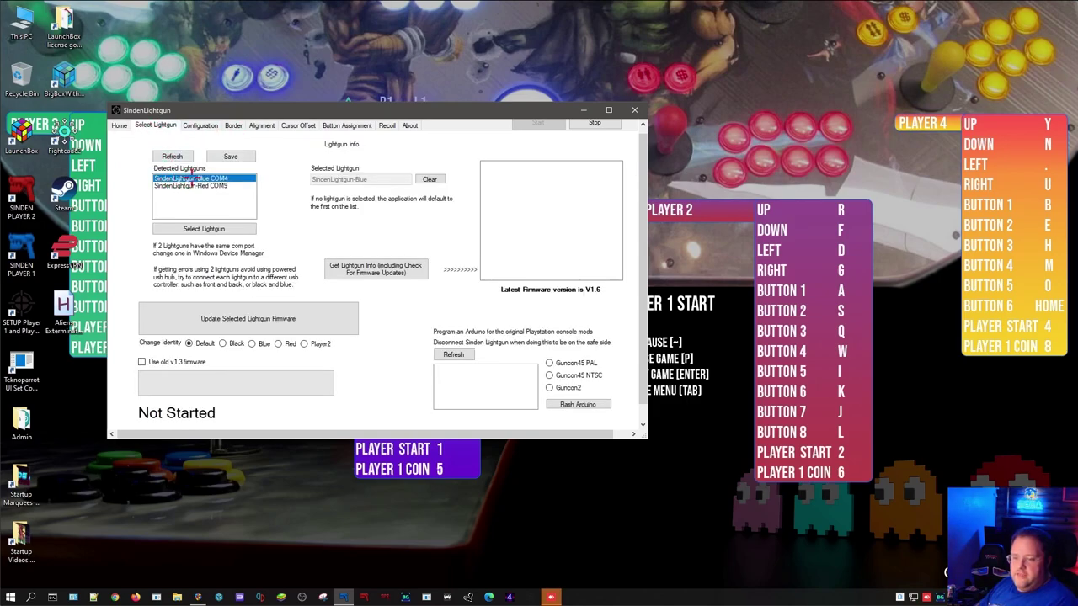
click(200, 125)
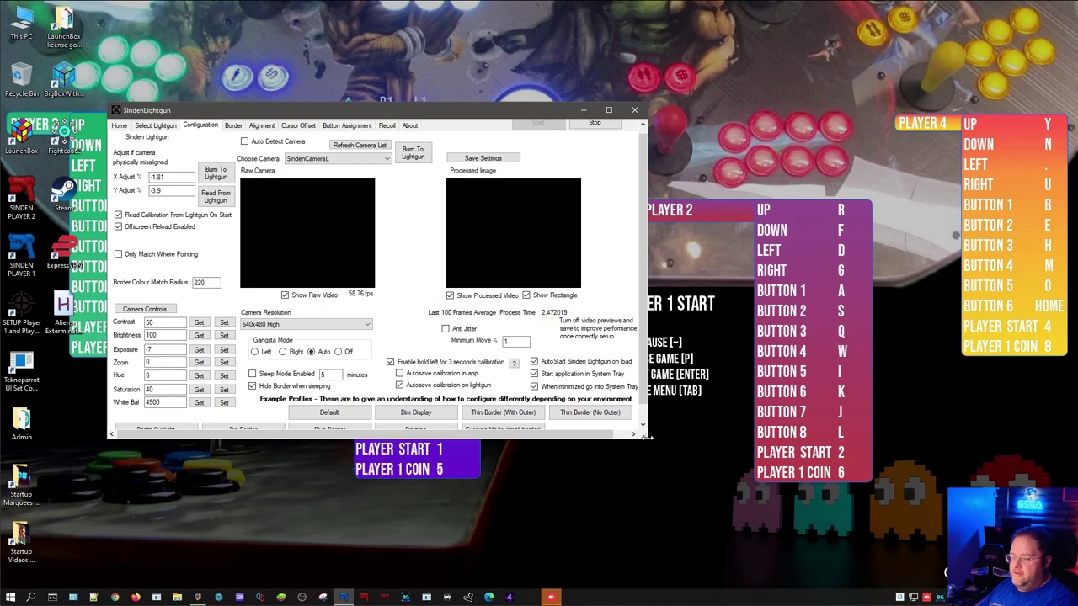
drag(646, 438, 666, 454)
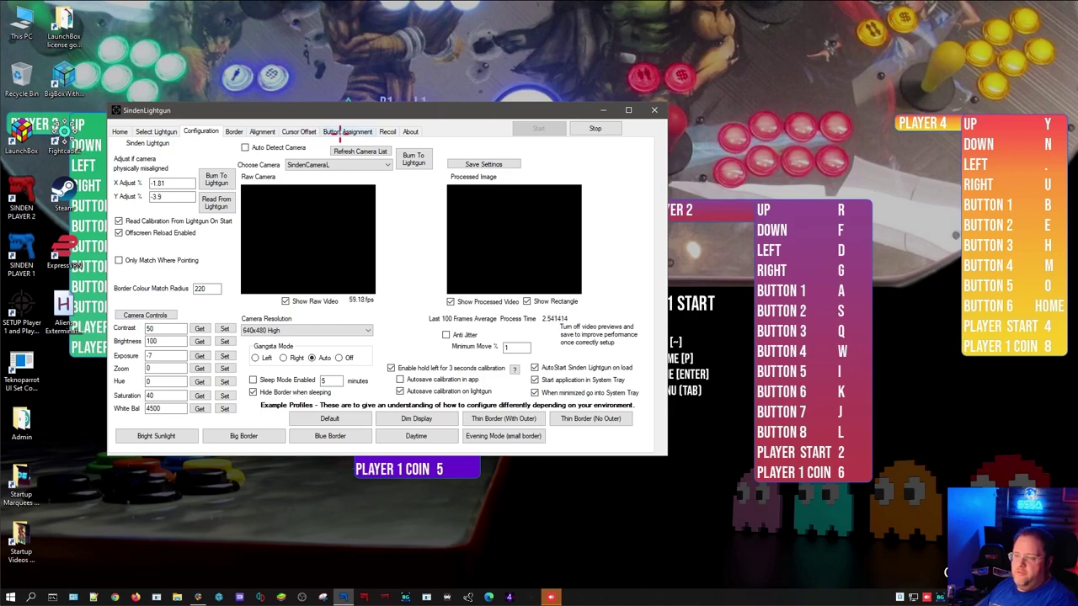
Preview player 1's full-screen white border, then apply Alt+B as its border hotkey and save the settings.
click(233, 132)
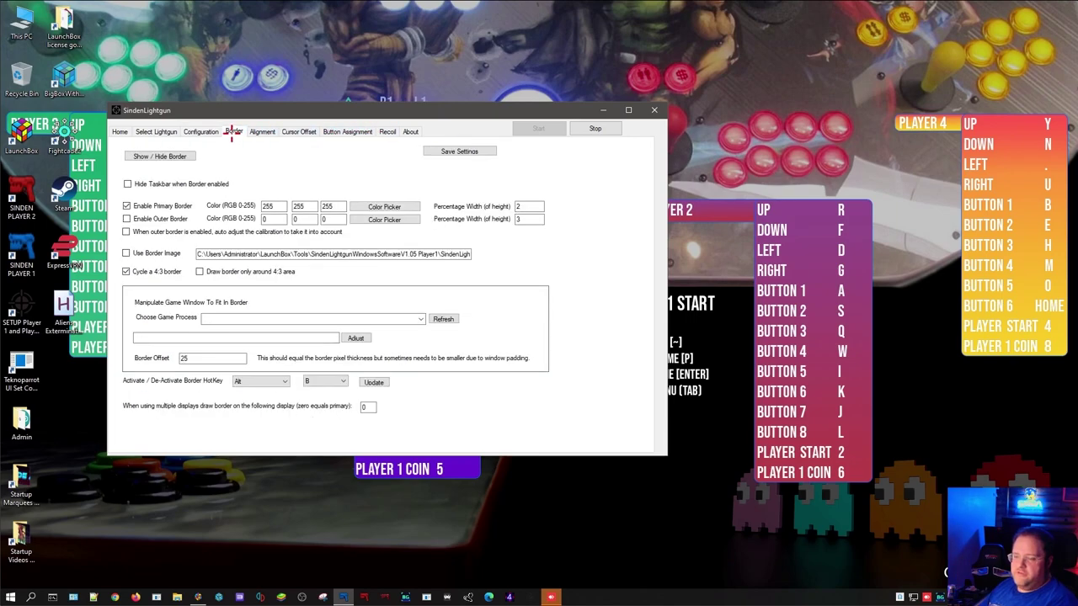
click(175, 156)
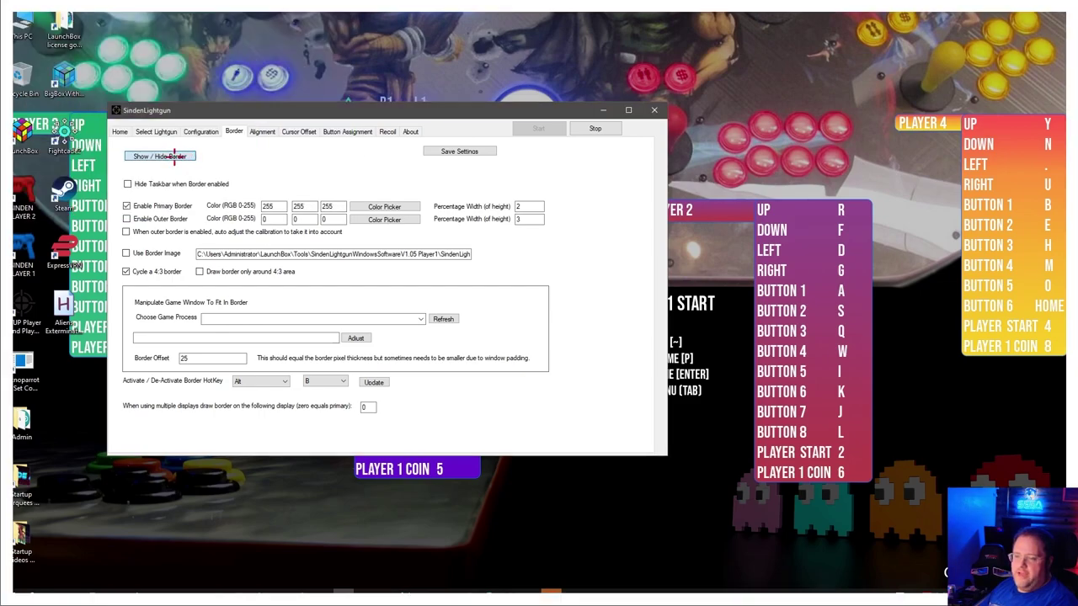
click(174, 157)
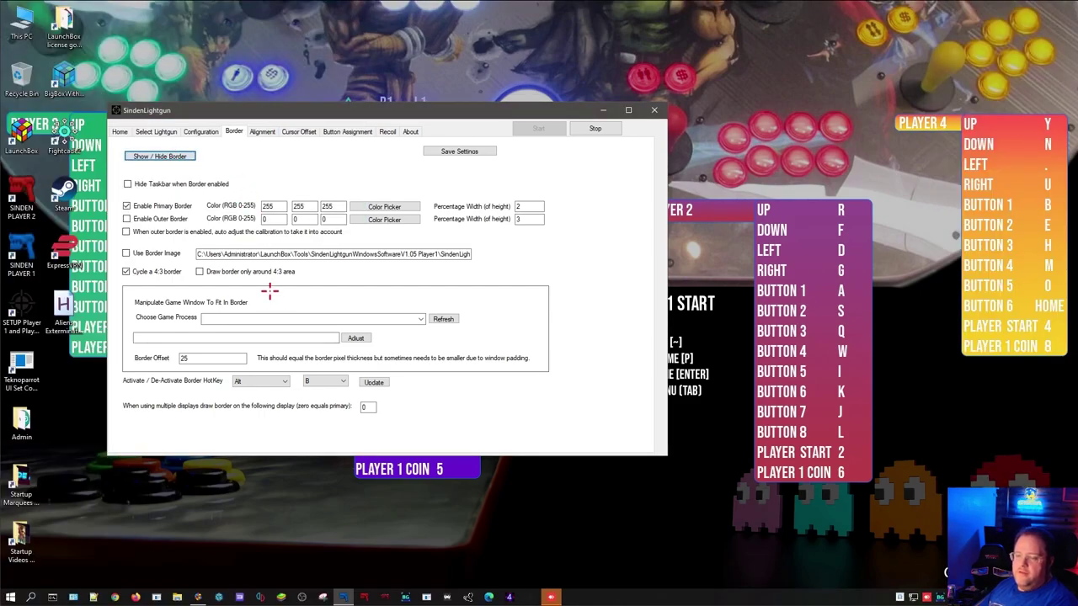
click(371, 382)
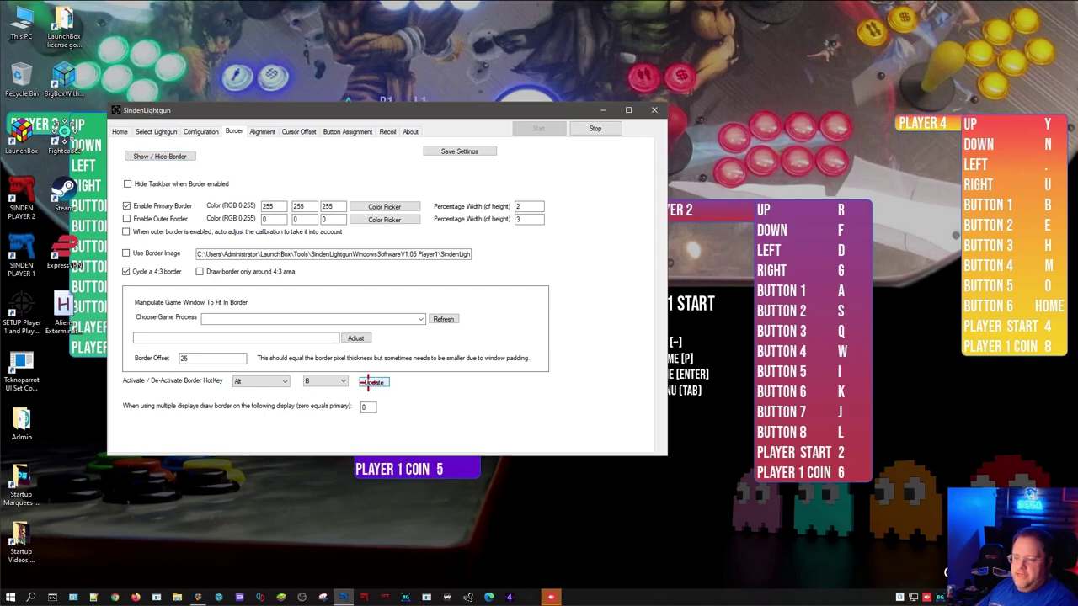
click(455, 152)
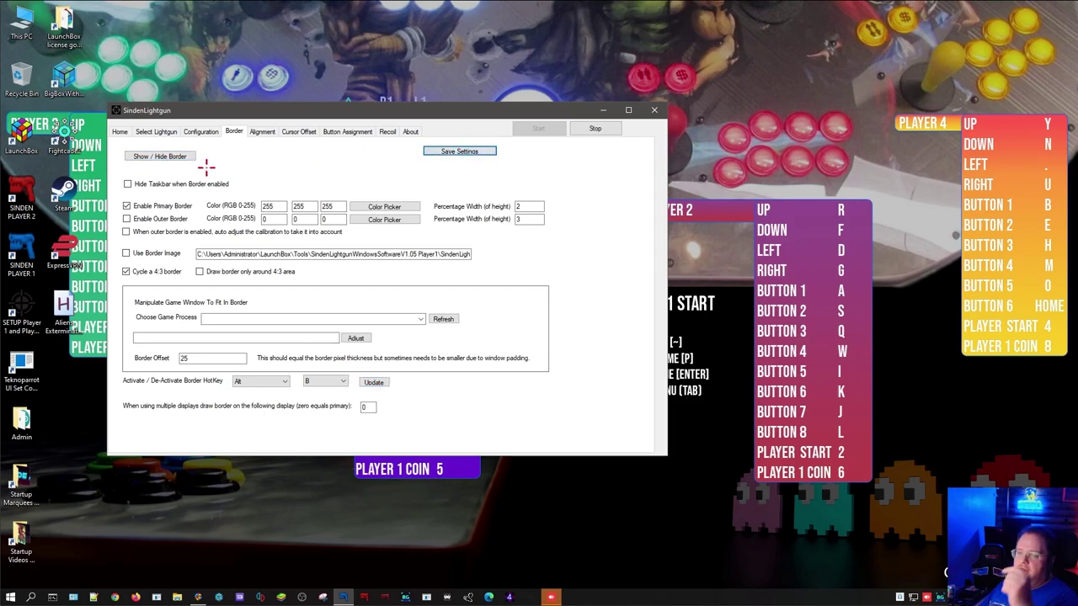
Preview the 4:3 border for player 1, hide it again and minimize the window.
click(181, 157)
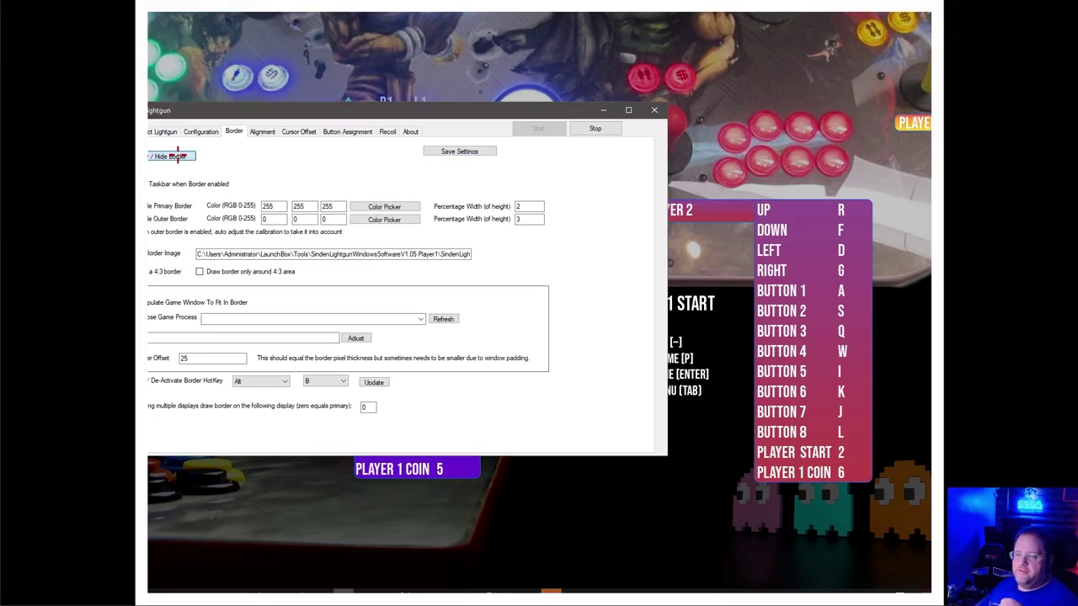
click(178, 156)
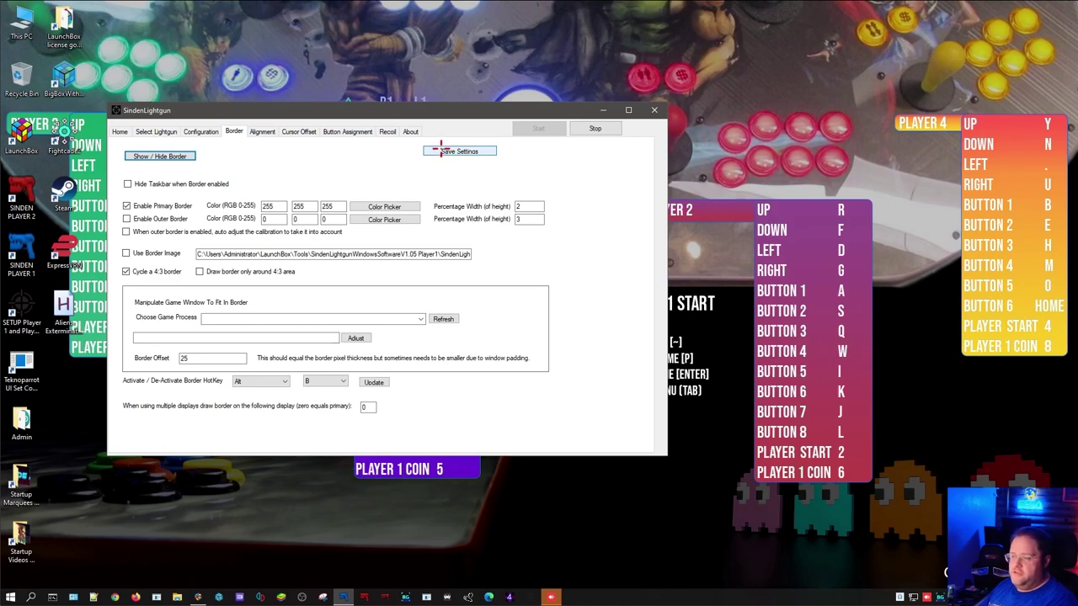
click(601, 110)
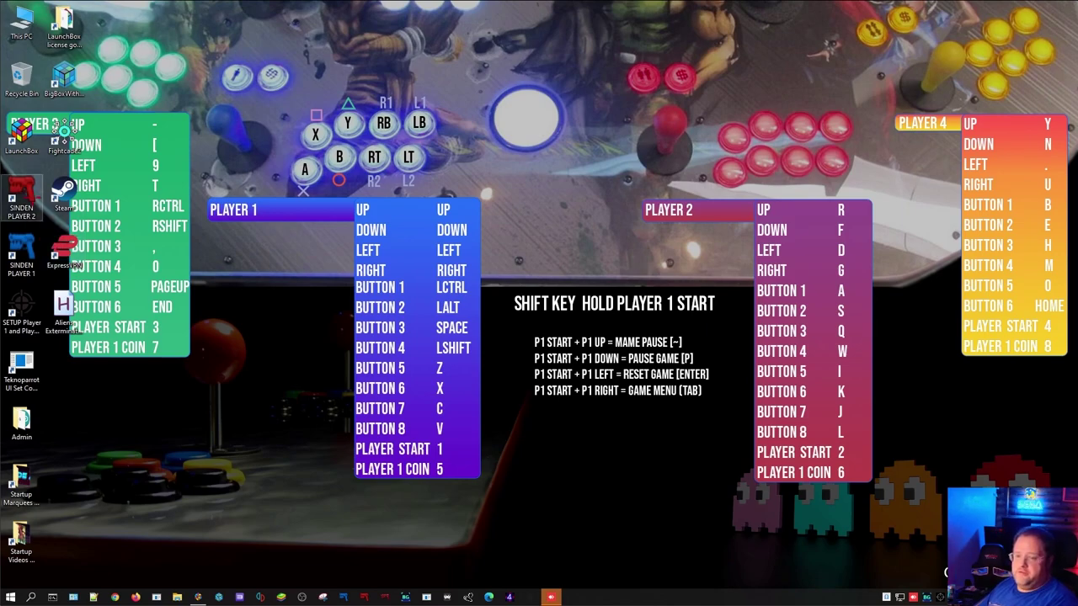
Launch the Sinden software for player 2 and choose SindenCameraM as its camera.
double_click(15, 199)
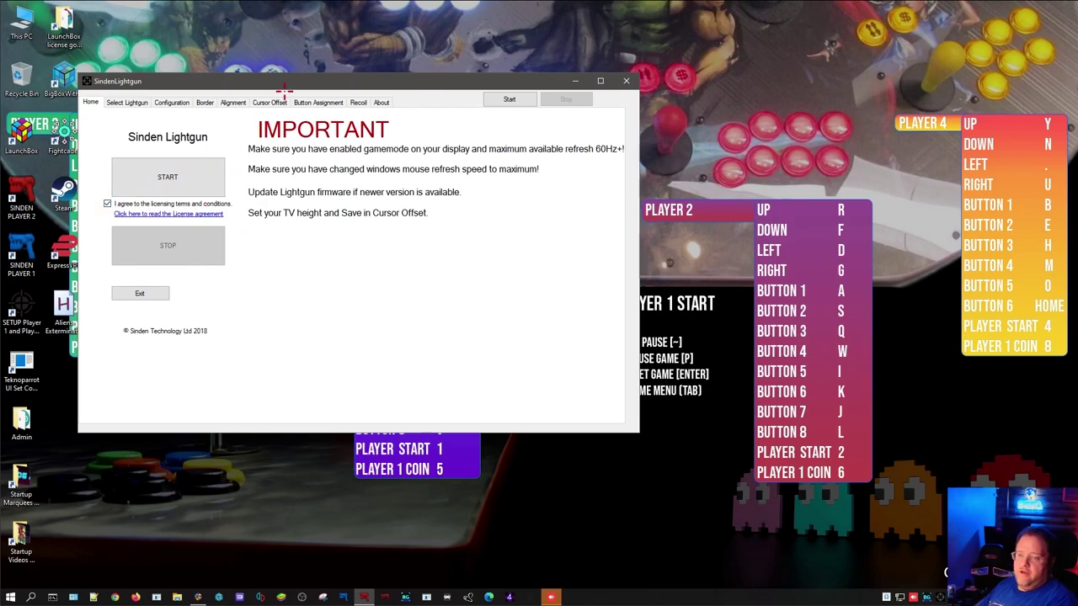
drag(284, 84, 446, 127)
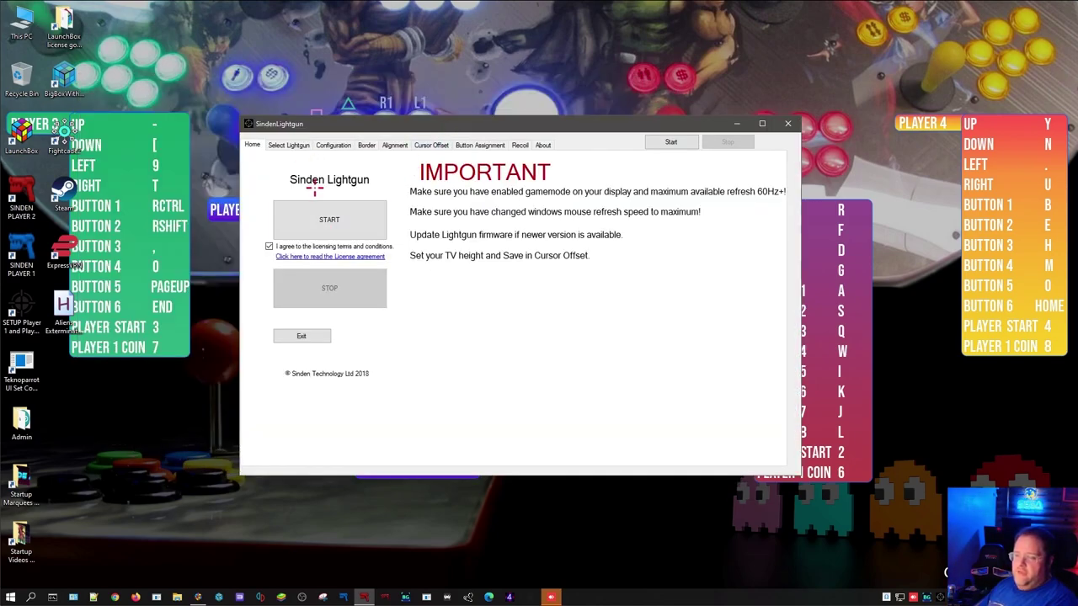
click(333, 145)
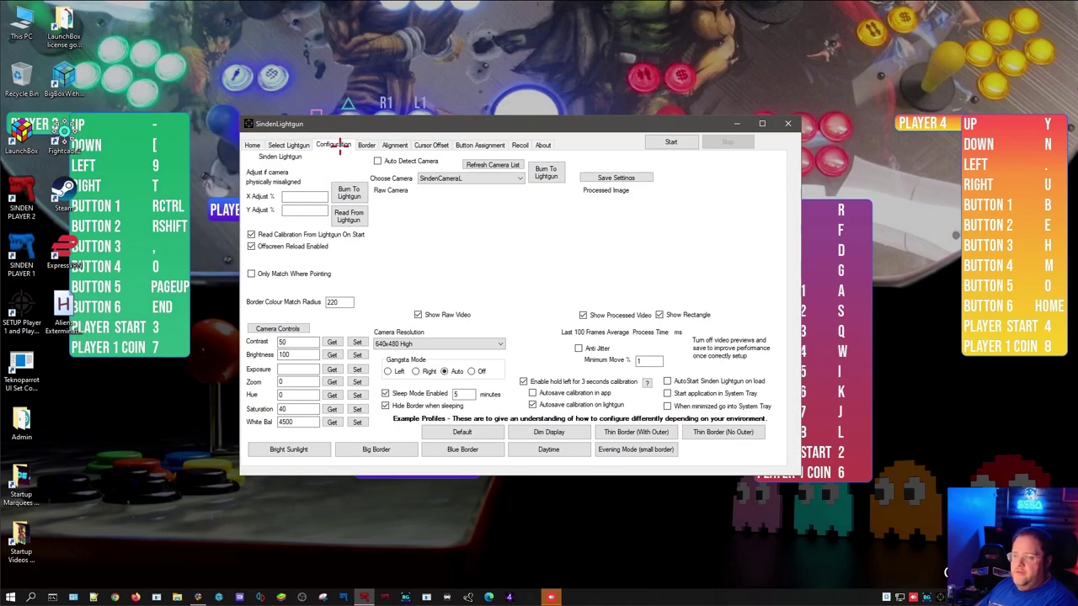
click(505, 180)
click(481, 194)
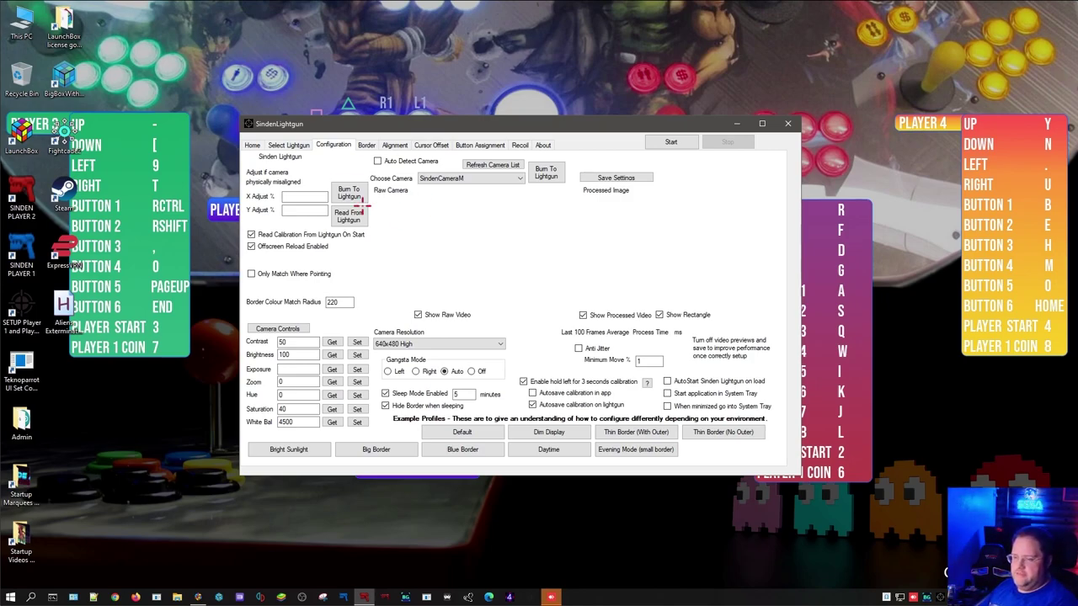
Check that SindenLightgun-Red is selected for player 2, start the lightgun and open its camera configuration.
click(289, 145)
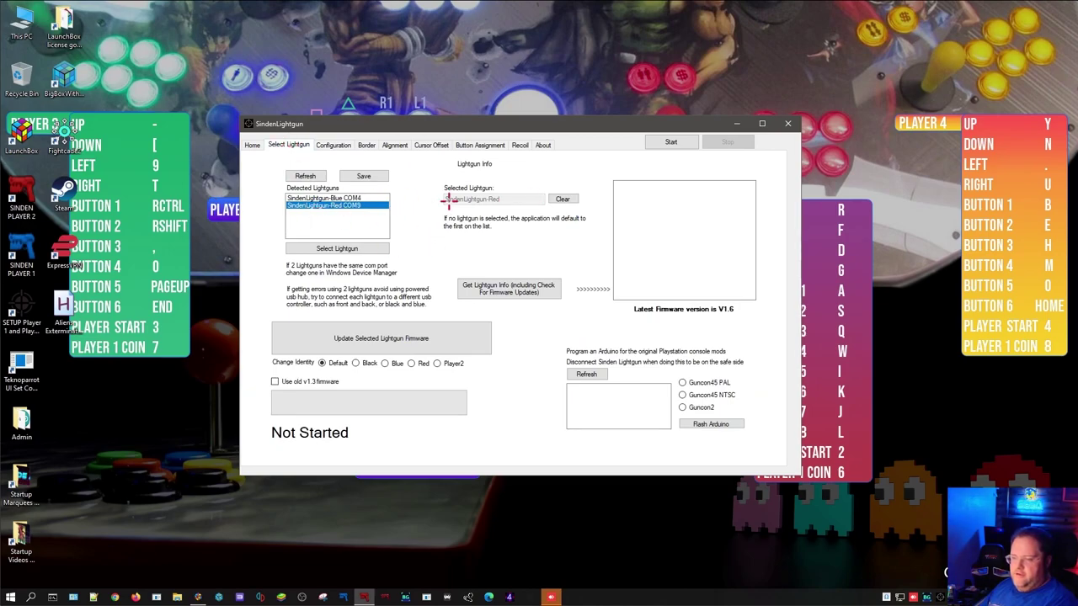
click(252, 145)
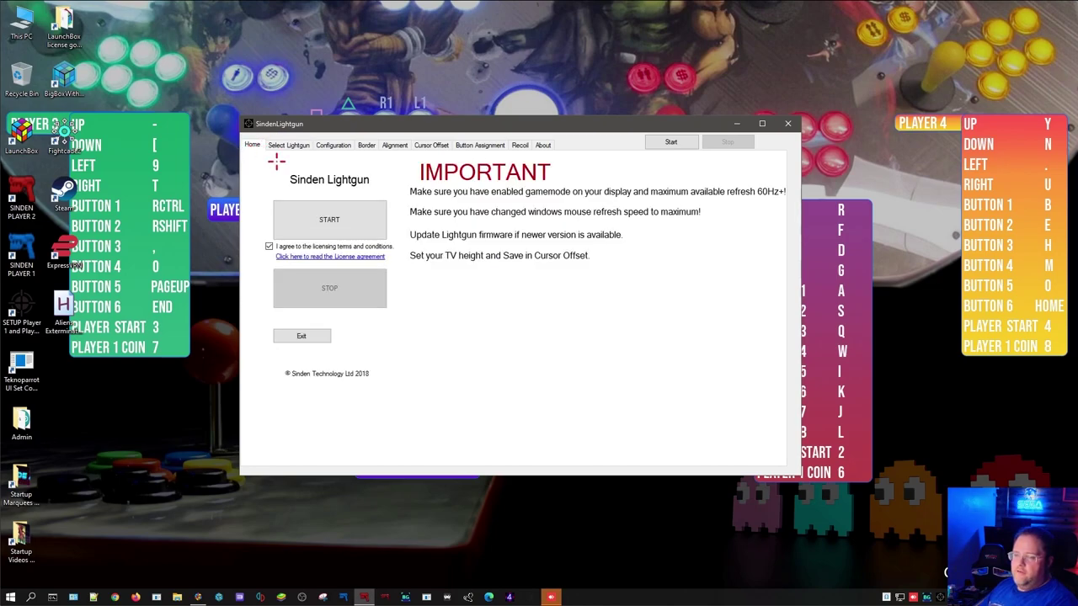
click(344, 218)
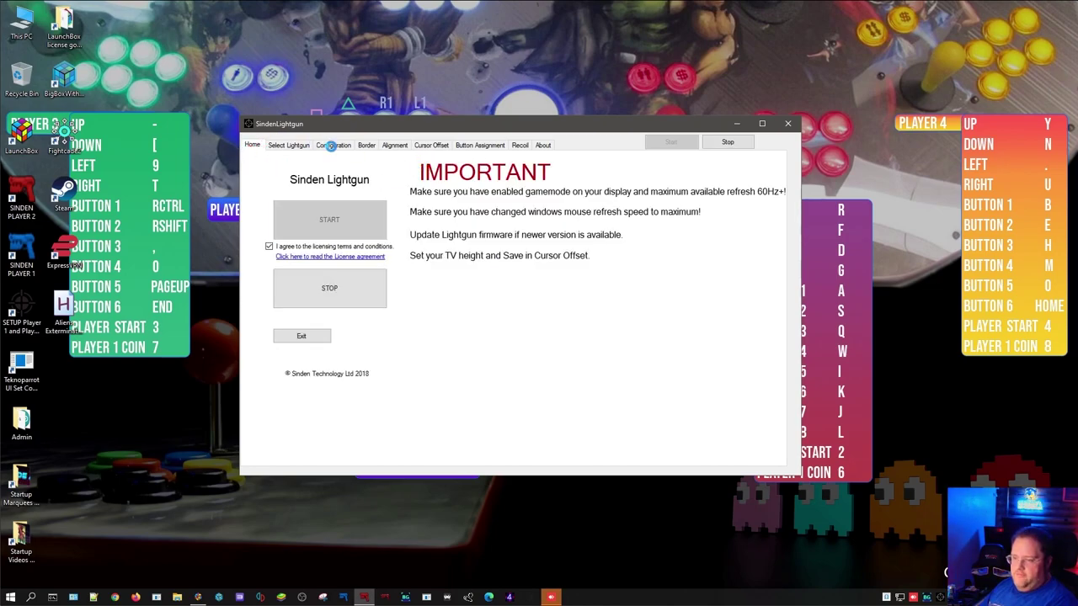
click(333, 145)
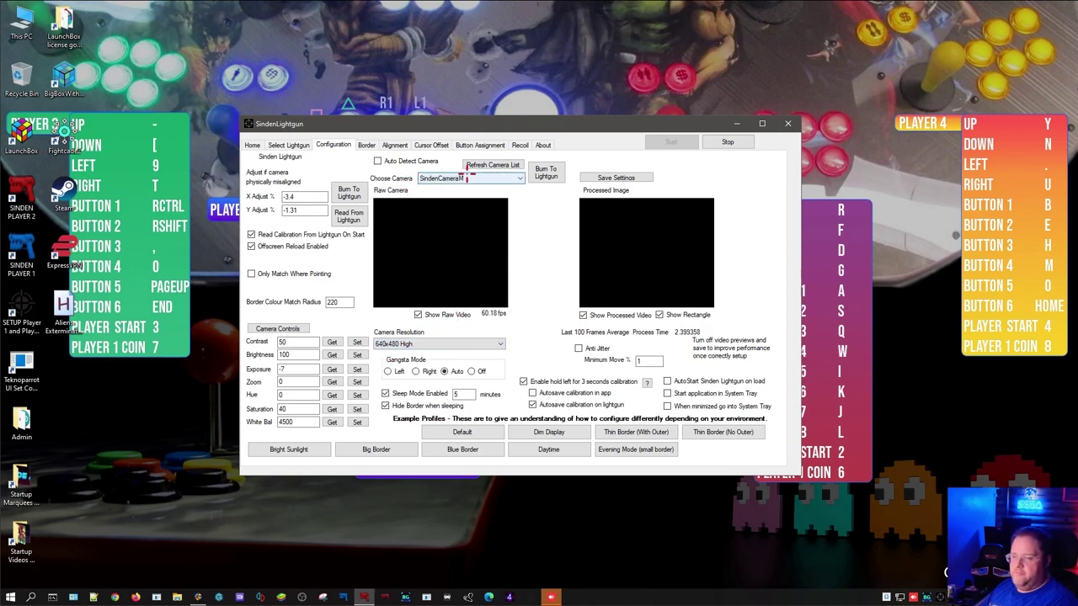
Toggle player 2's border, apply Alt+B as the border hotkey, save the settings and minimize the window.
click(368, 146)
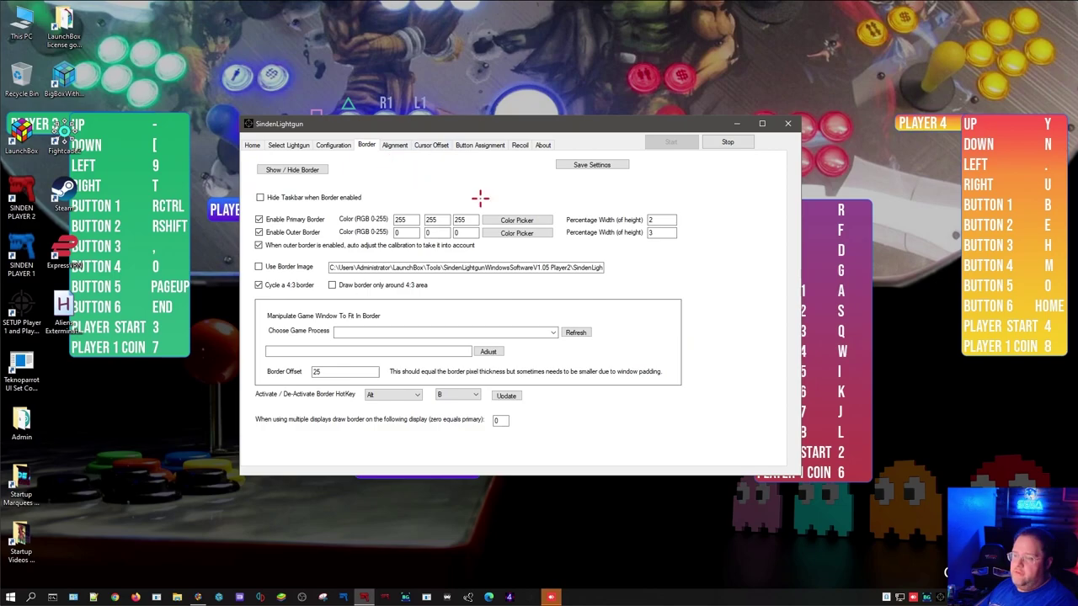
click(307, 169)
click(308, 169)
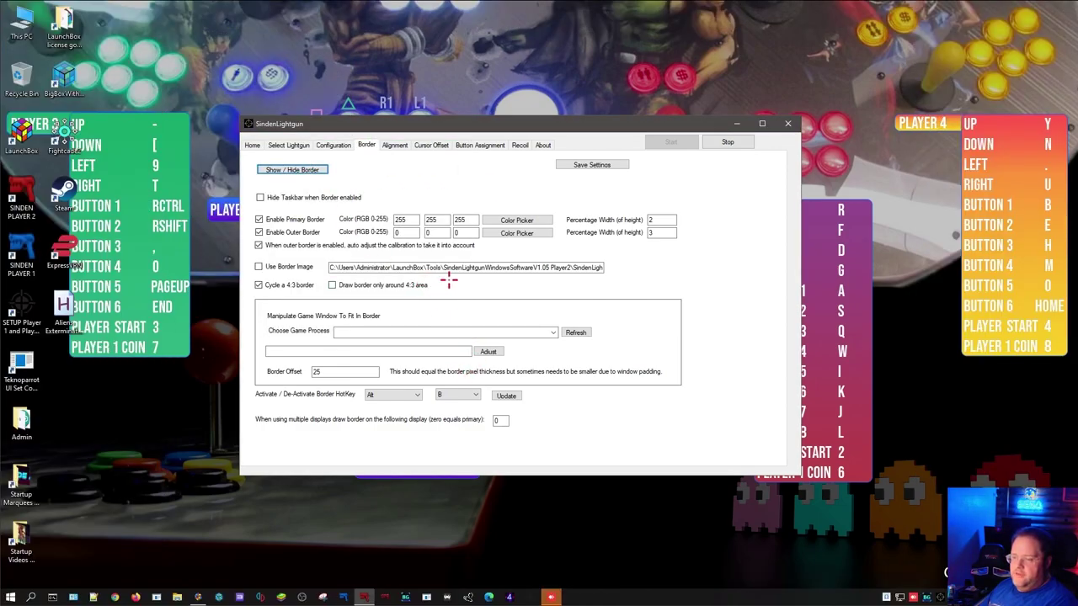
click(515, 396)
click(589, 164)
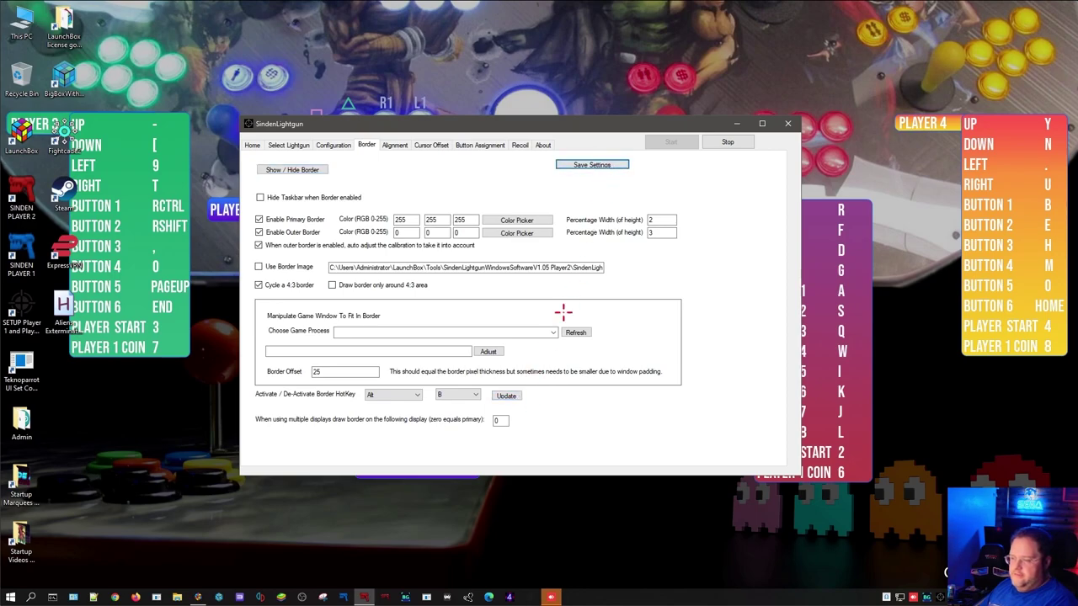
click(737, 124)
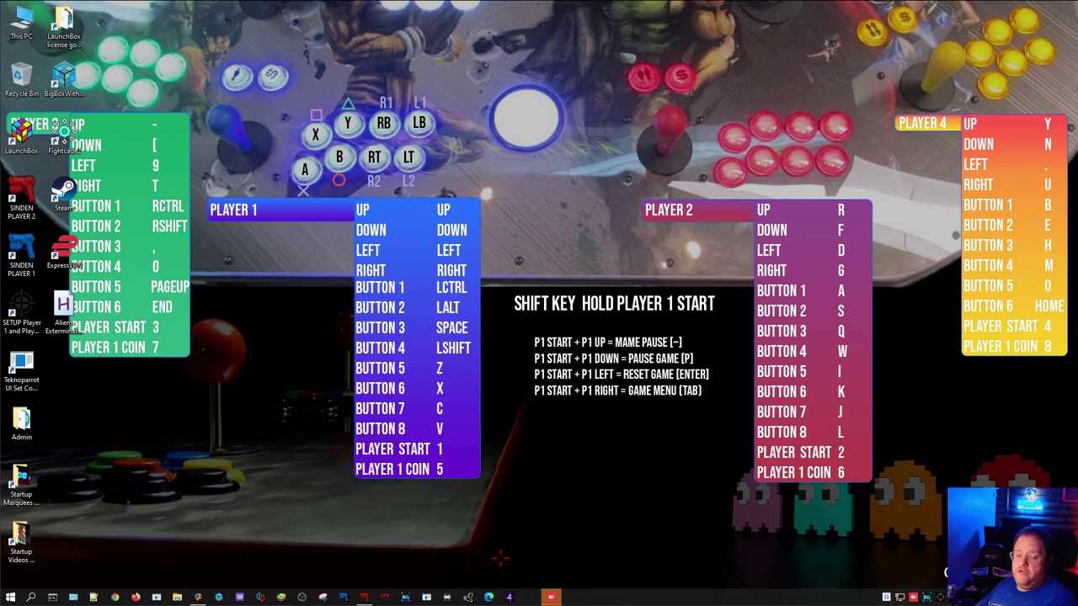
Switch to LaunchBox and display the Sinden Lightgun Games playlist.
click(198, 597)
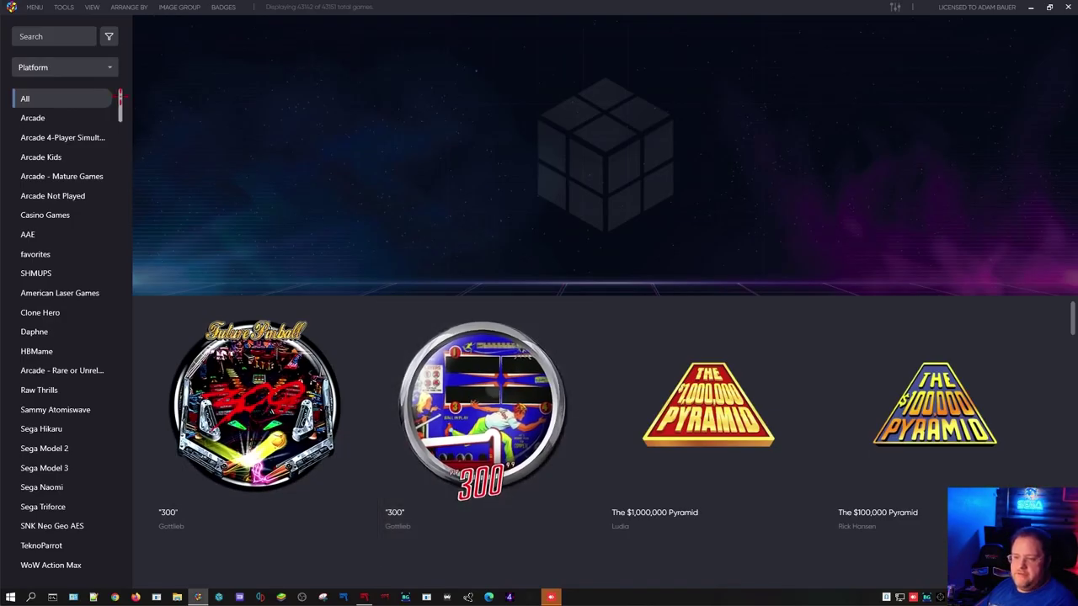
drag(119, 94, 128, 204)
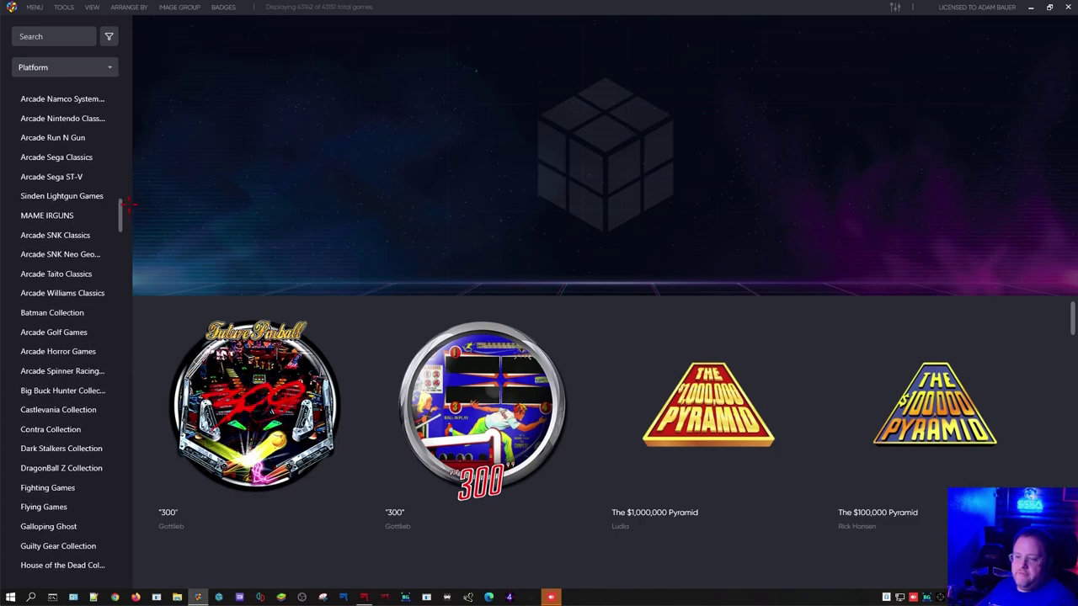
click(84, 196)
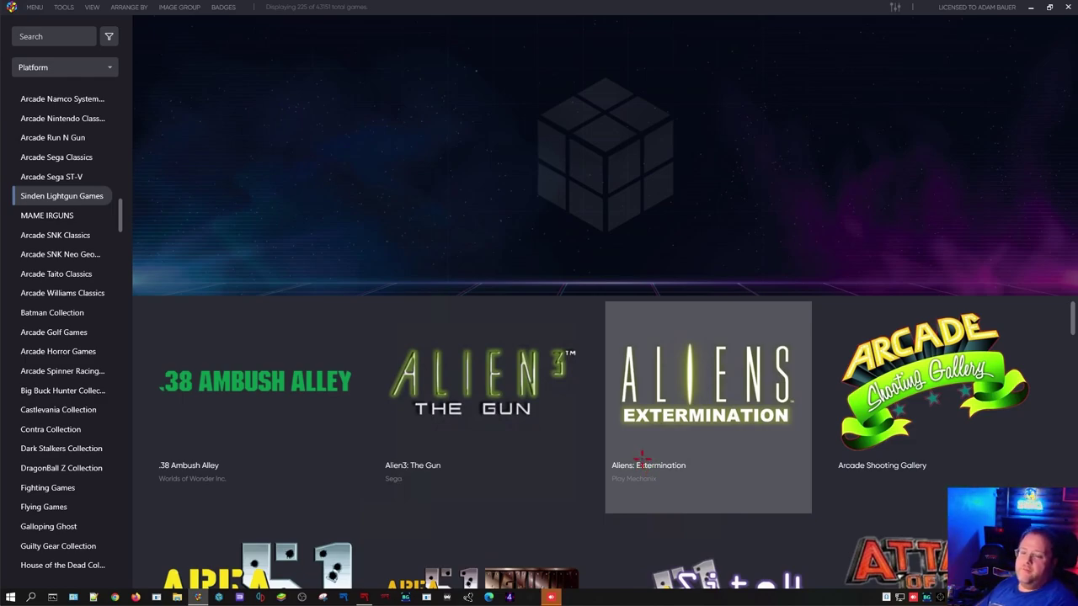
Find Big Buck Hunter II: Sportsman's Paradise in the playlist and launch it.
scroll(642, 461, down, 4)
scroll(642, 461, down, 3)
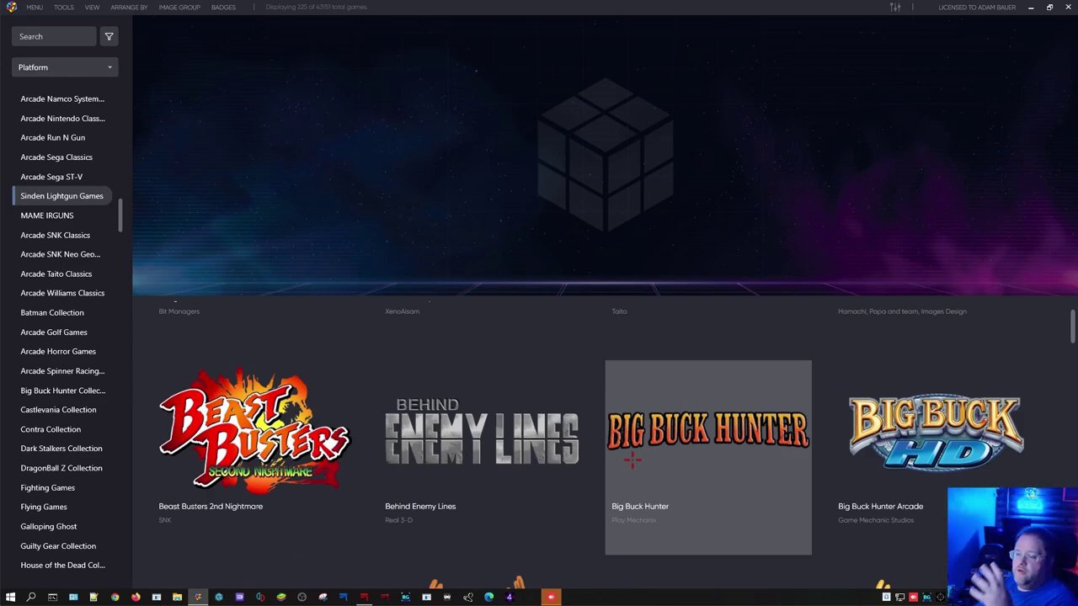
scroll(631, 459, down, 1)
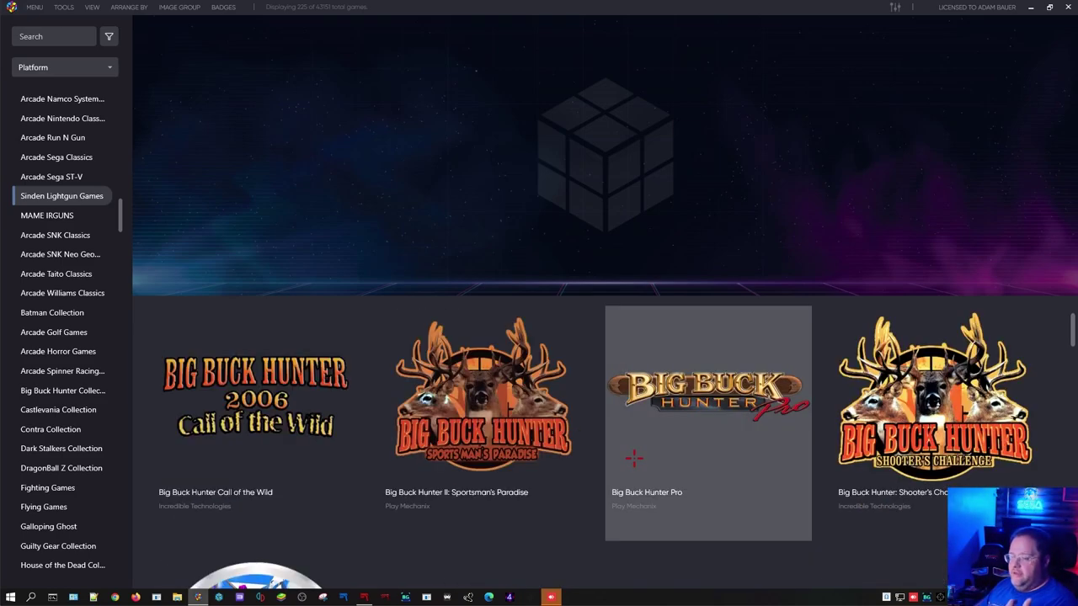
scroll(633, 459, down, 2)
scroll(633, 459, down, 1)
scroll(632, 457, up, 3)
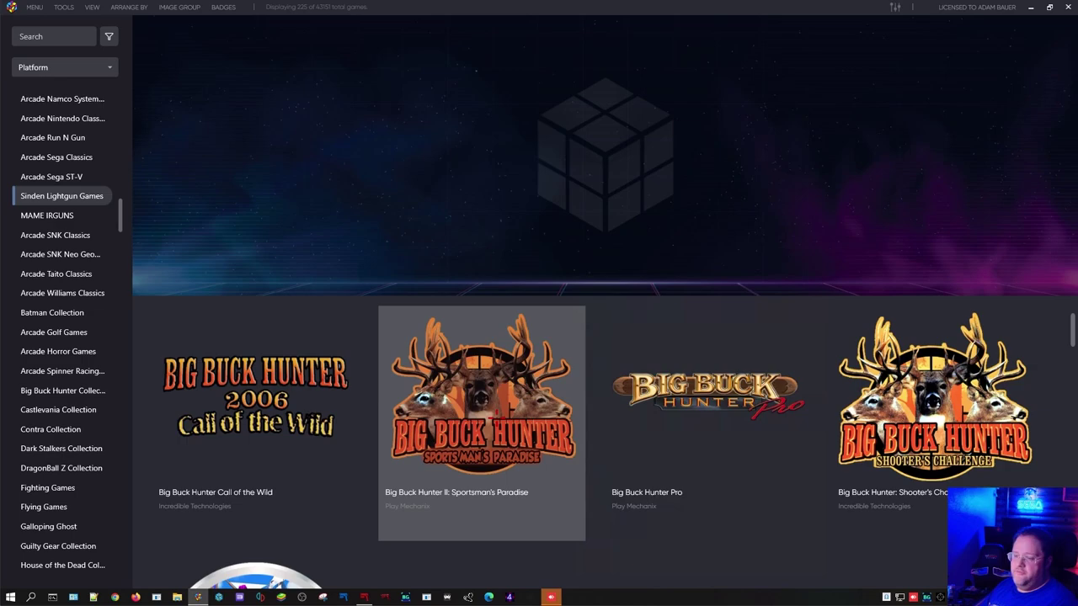
double_click(497, 418)
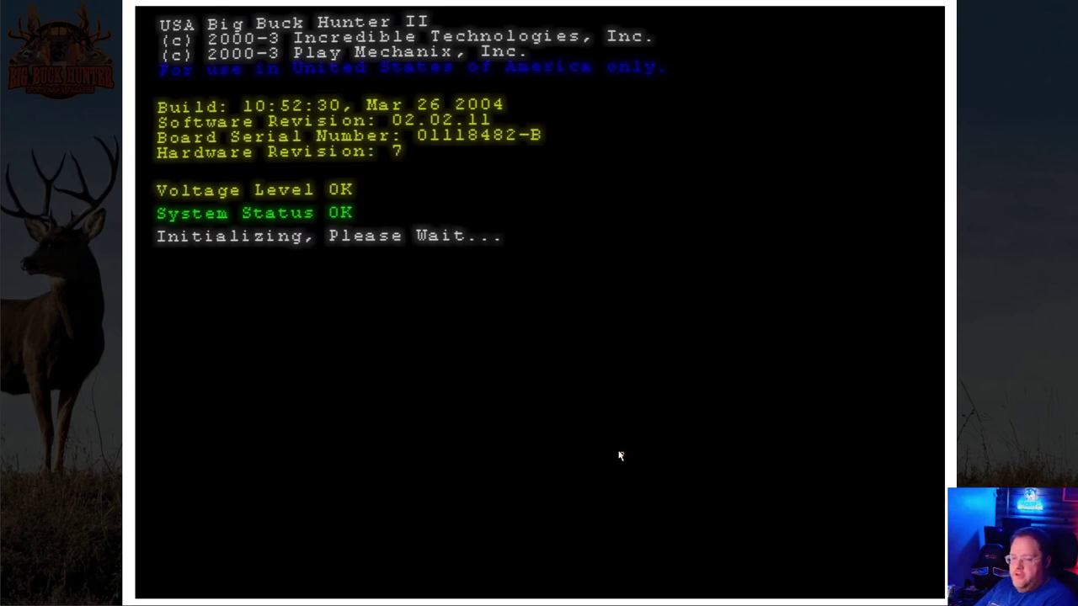
Open the Screen #0 video options in the running game's emulator menu.
key(Tab)
key(Down)
key(Down)
key(Down)
key(Down)
key(Down)
key(Down)
key(Down)
key(Down)
key(Down)
key(Down)
key(Down)
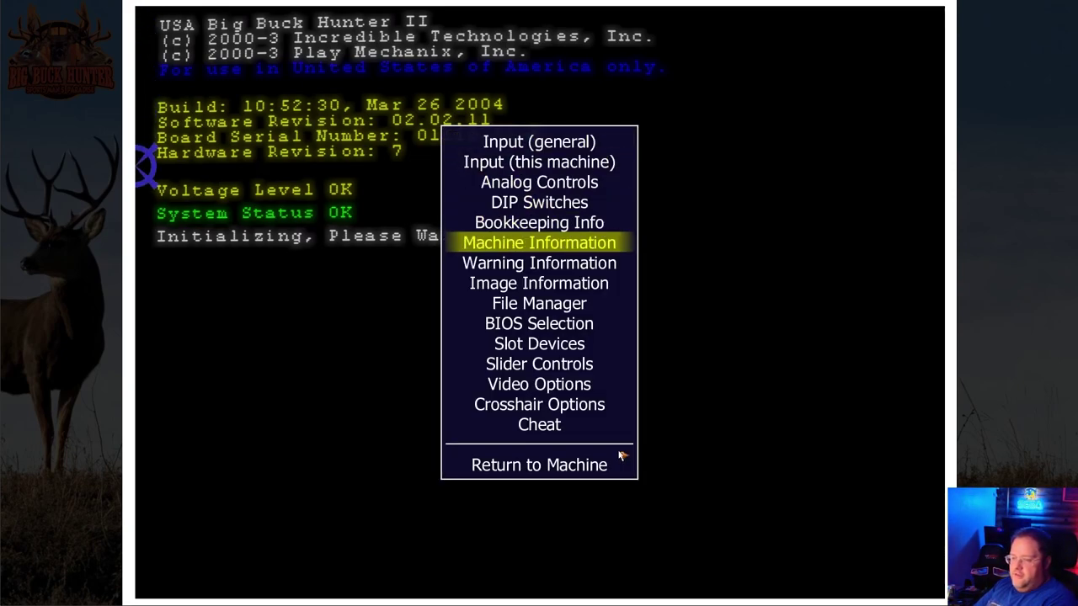
key(Down)
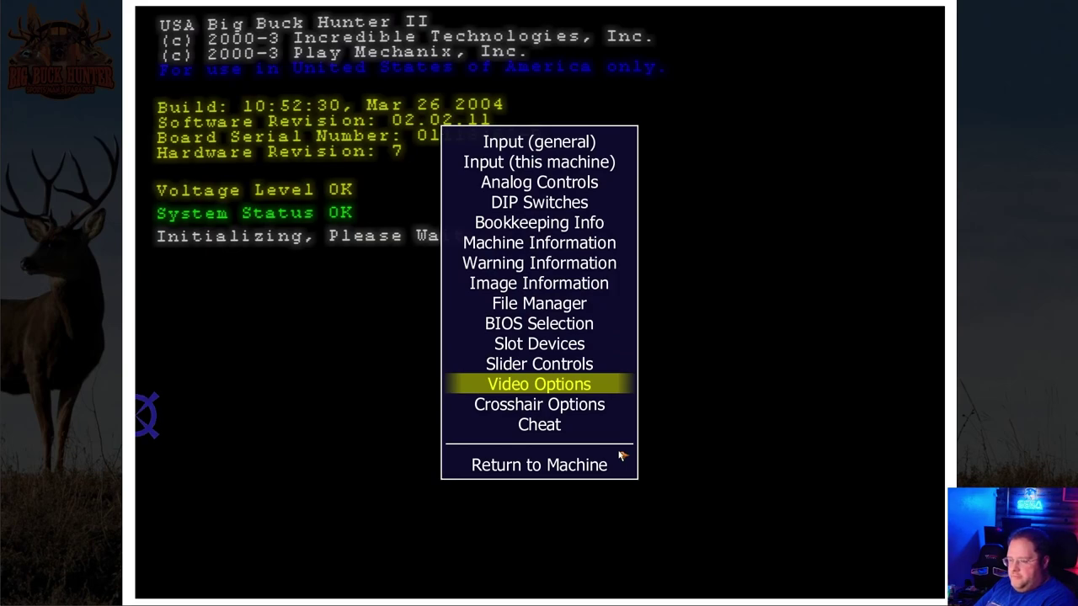
key(Return)
key(Return)
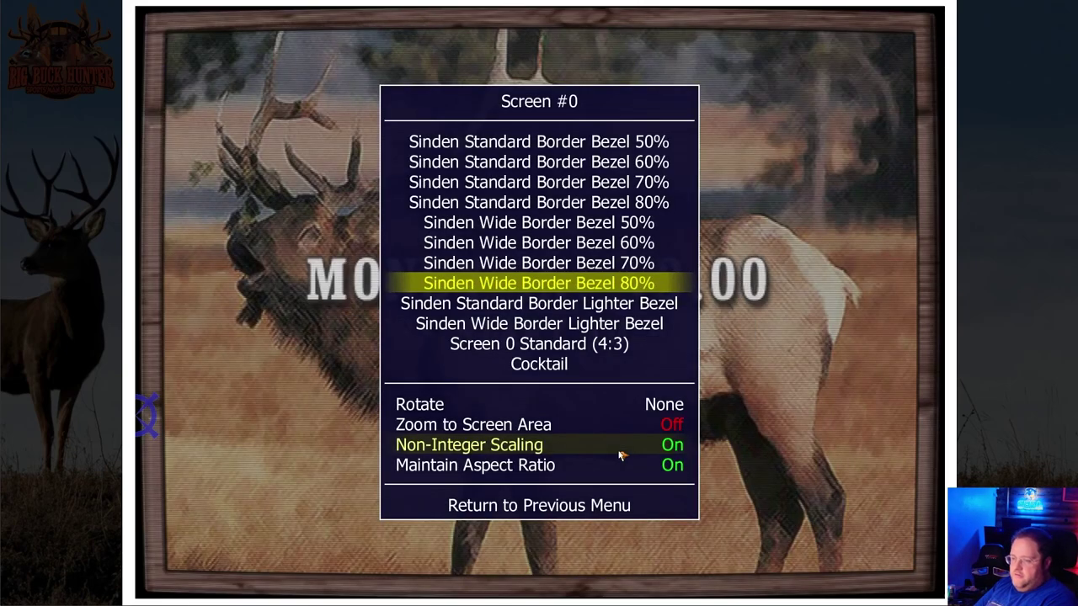
Look through the Sinden Wide Border Bezel options from 80% to 50% and return to the 80% one.
key(Up)
key(Up)
key(Up)
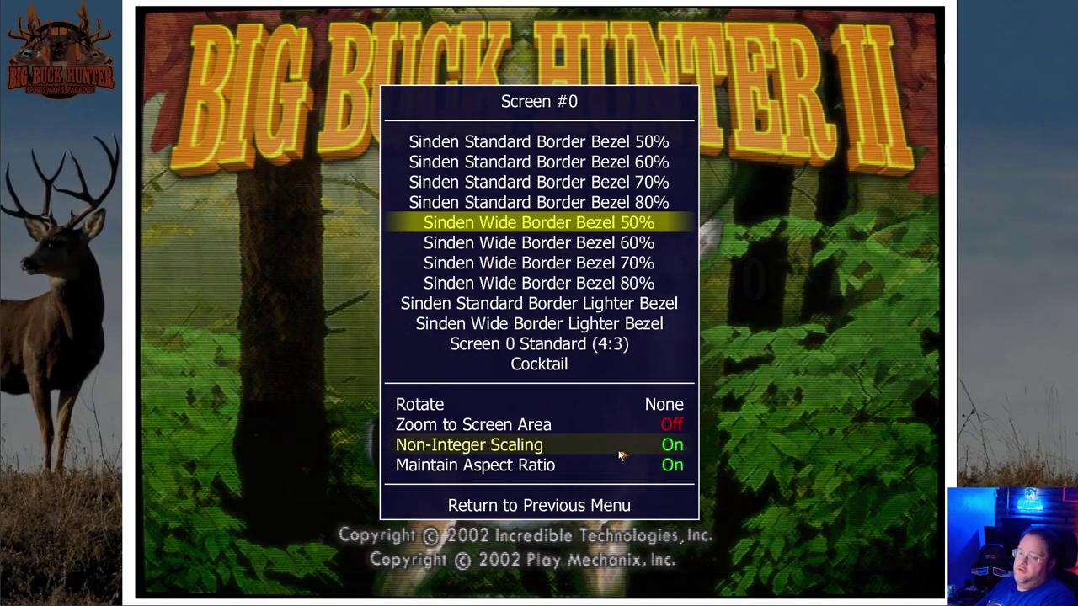
key(Down)
key(Down)
key(Down)
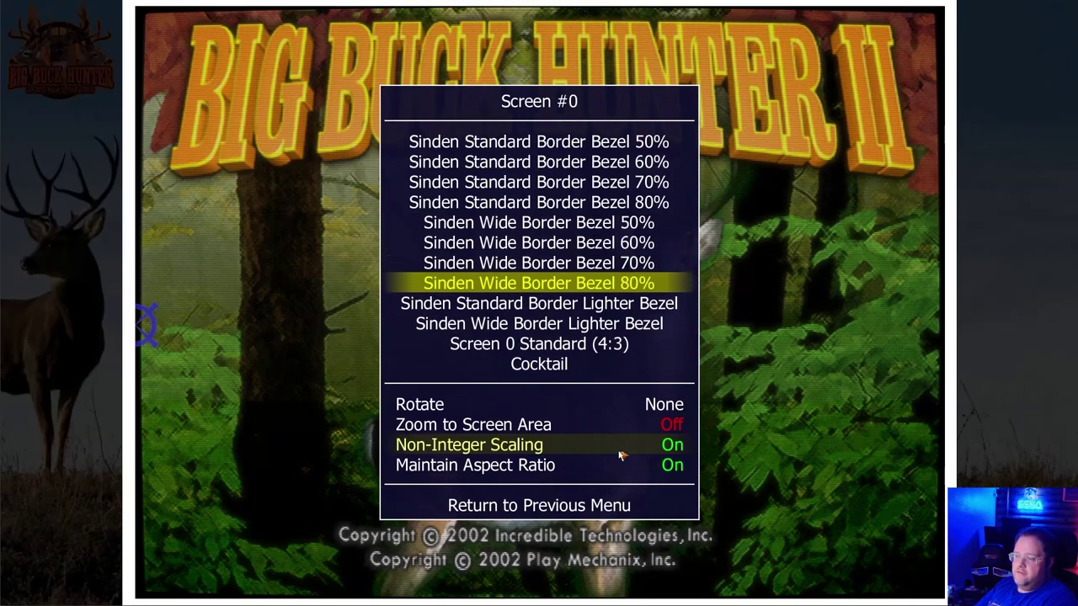
Compare the Sinden Standard Border Bezel 80% with the Sinden Wide Border Bezel 80%, ending on the wide one.
key(Up)
key(Up)
key(Up)
key(Up)
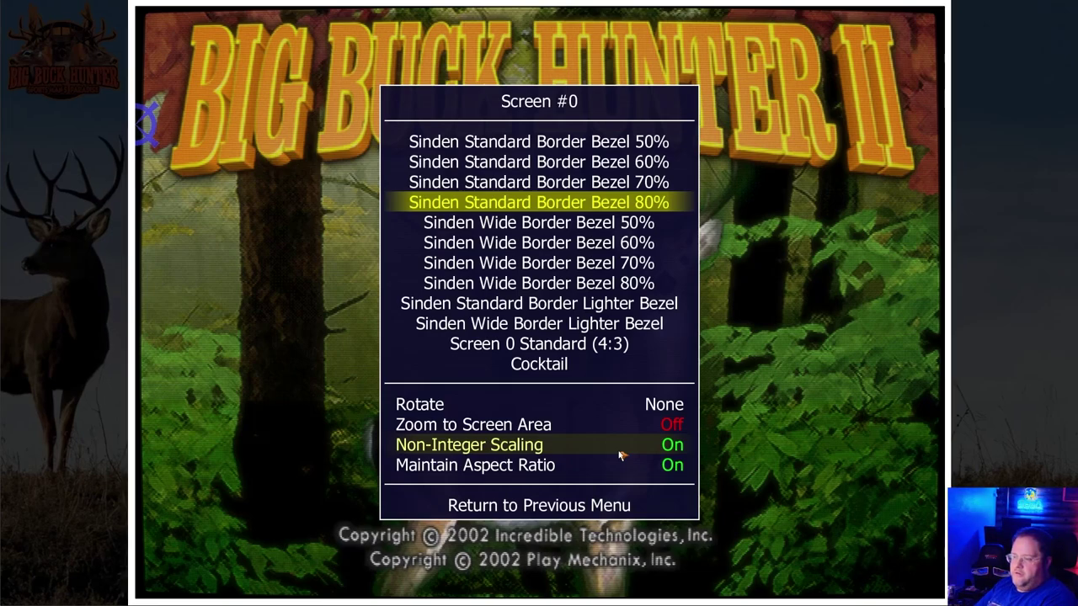
key(Down)
key(Down)
key(Down)
key(Down)
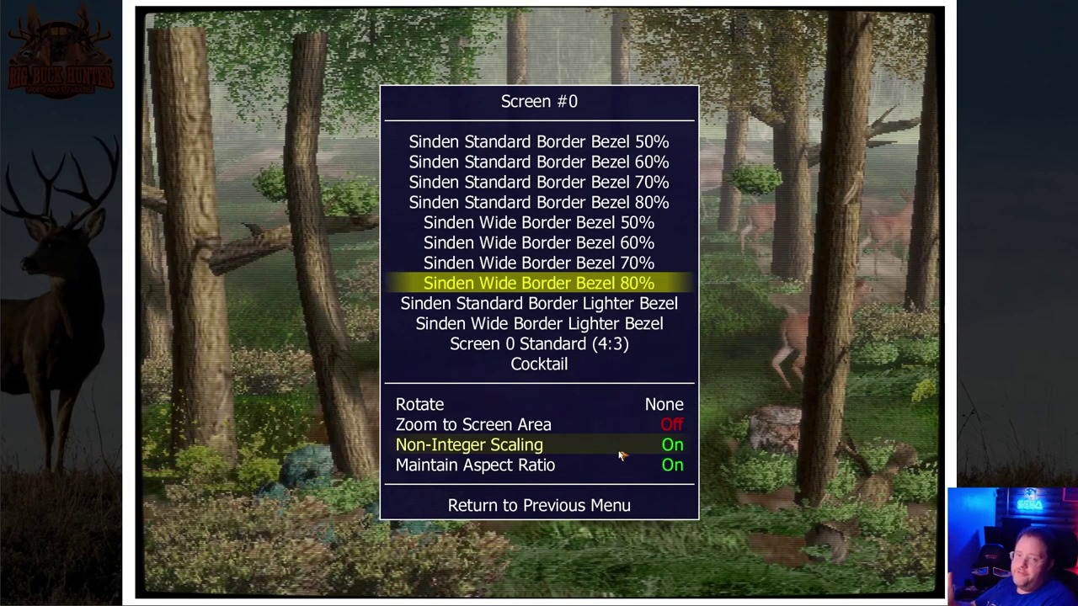
Back out of the Screen #0 and Video Options screens to the emulator's main menu.
key(Down)
key(Down)
key(Down)
key(Down)
key(Down)
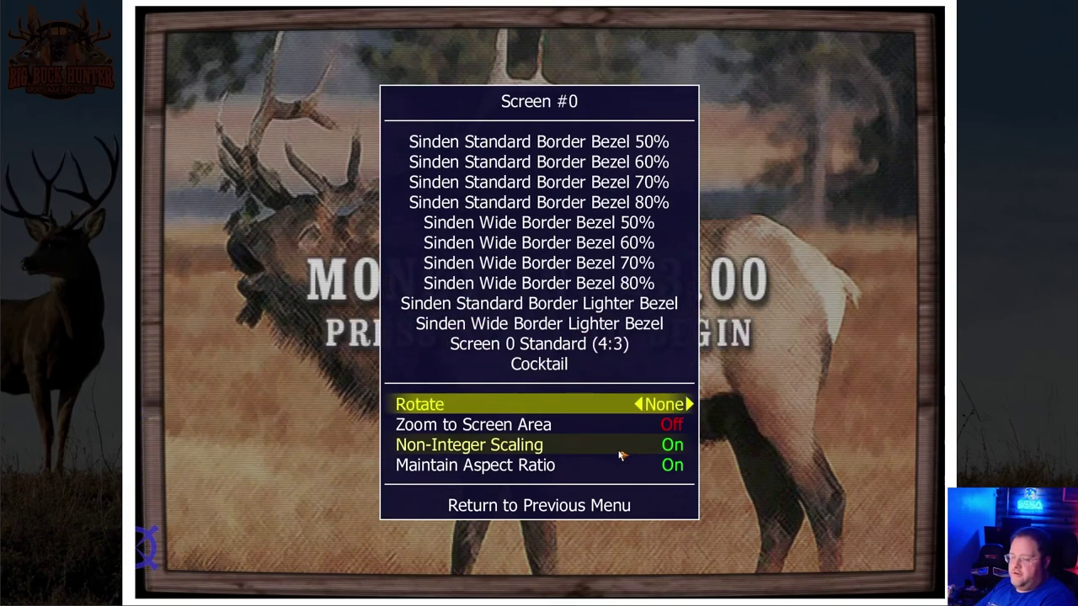
key(Down)
key(Down)
key(Down)
key(Down)
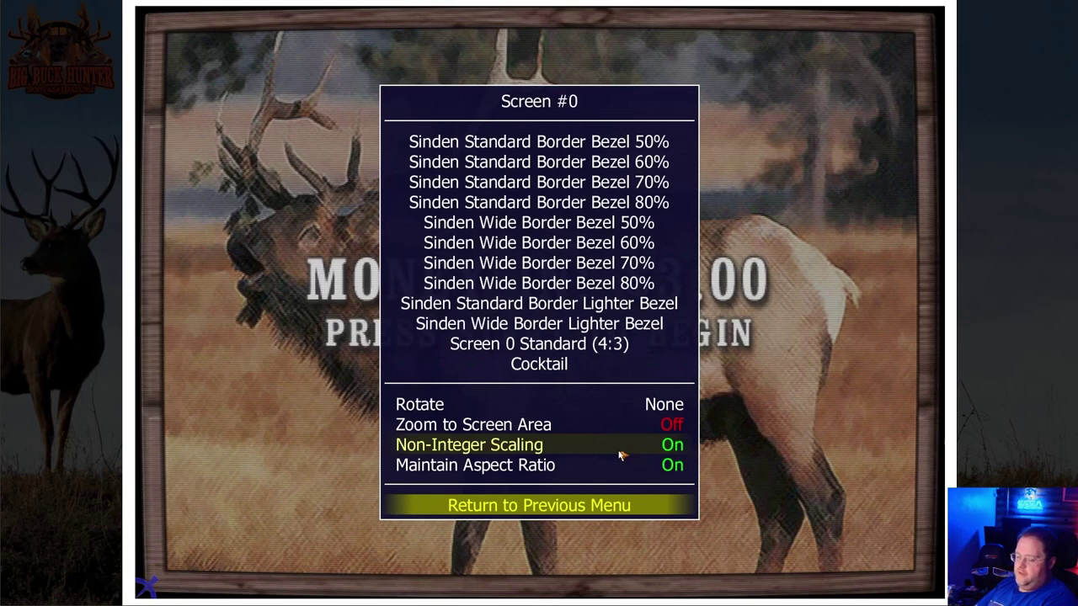
key(Return)
key(Down)
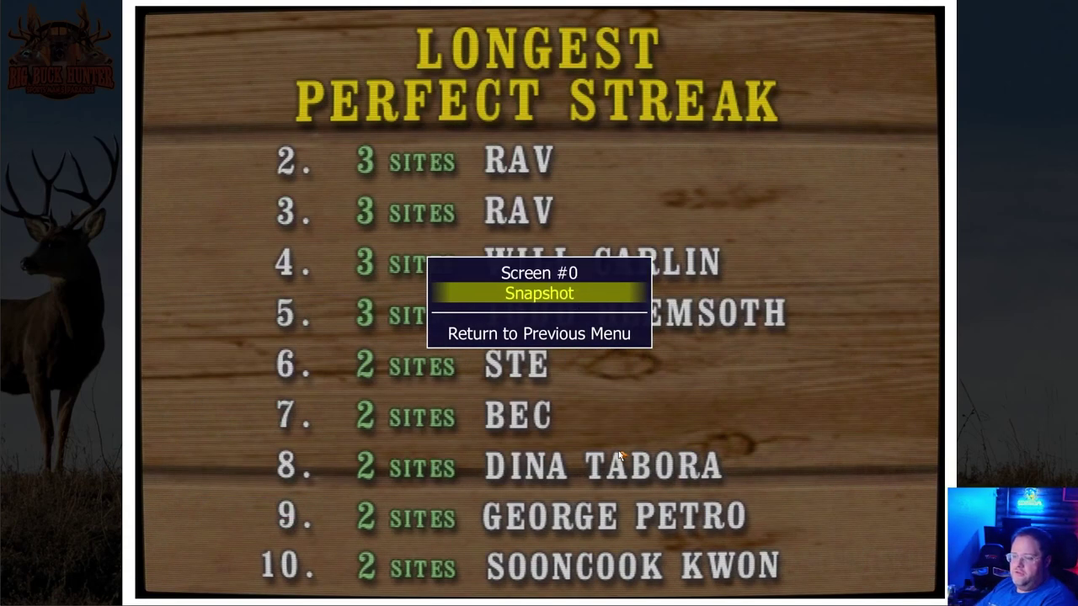
key(Down)
key(Down)
key(Down)
key(Down)
key(Return)
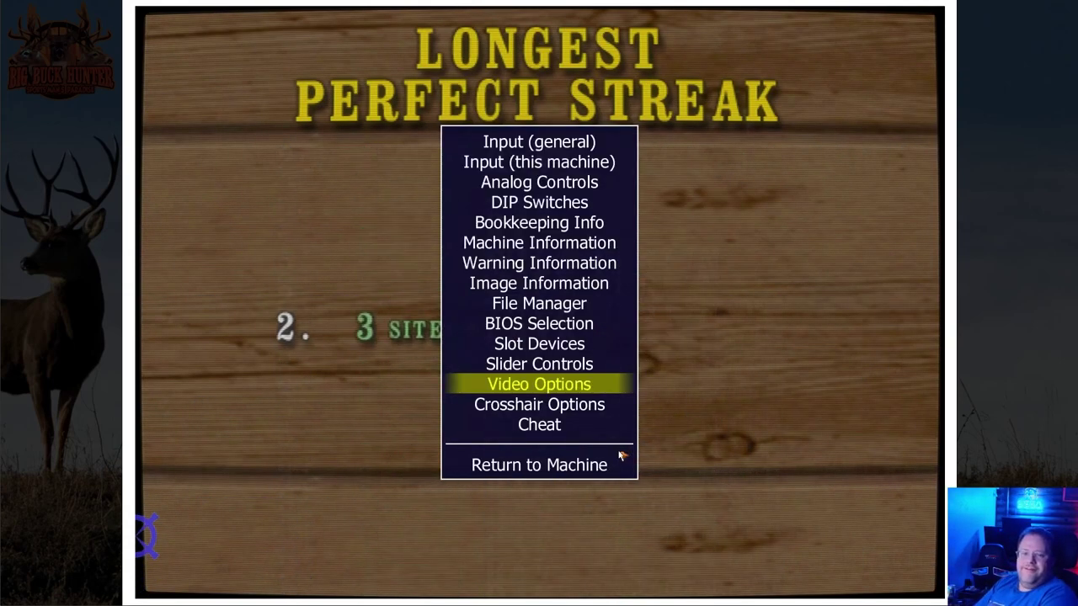
Return to the running machine, bring up the player-count selection and exit the game to LaunchBox.
key(Down)
key(Down)
key(Down)
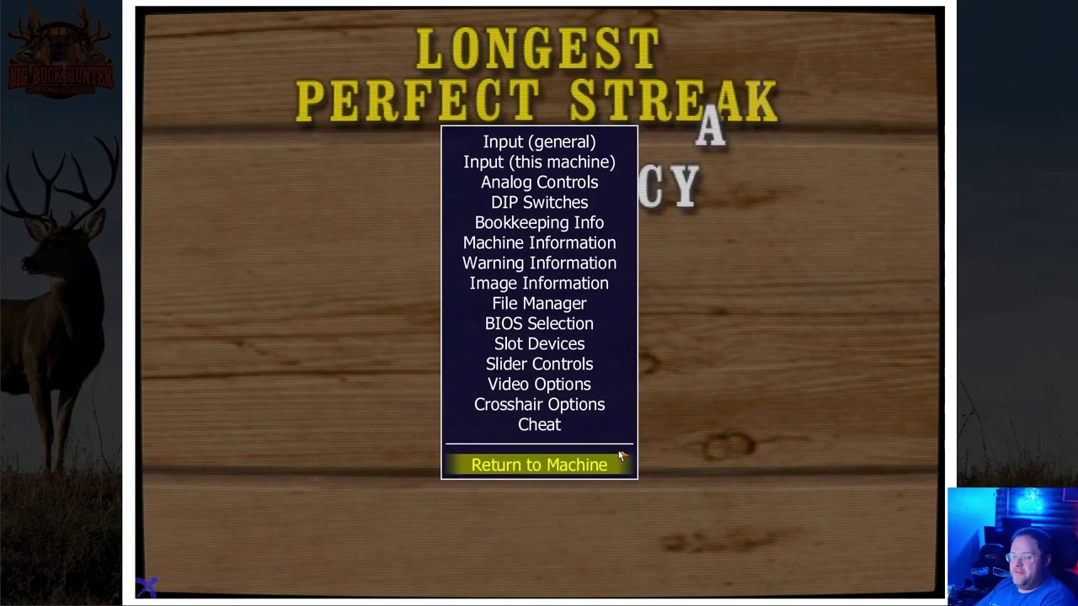
key(Return)
key(1)
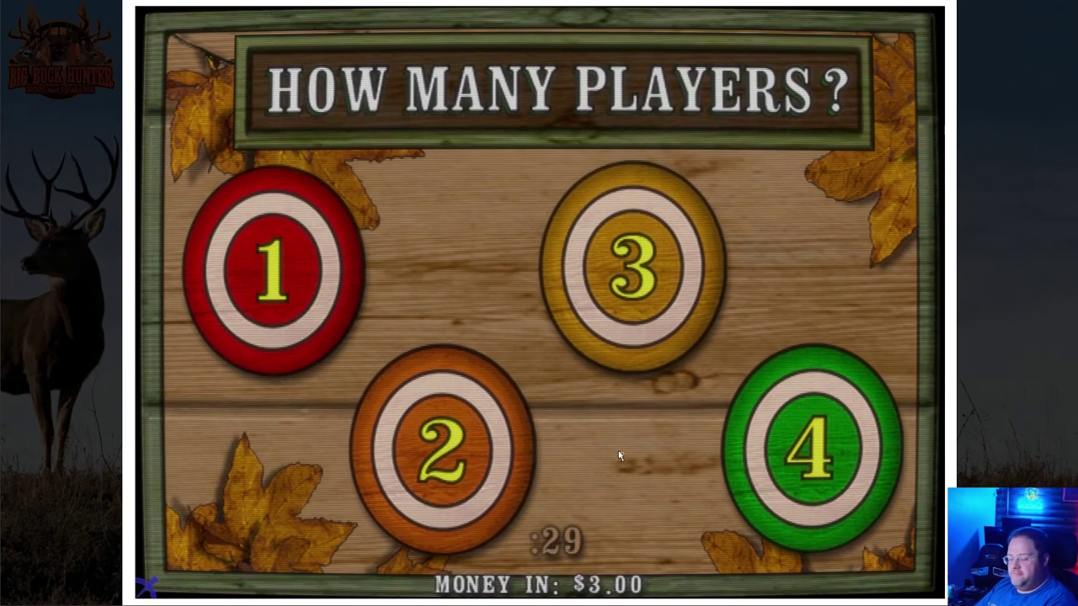
key(Escape)
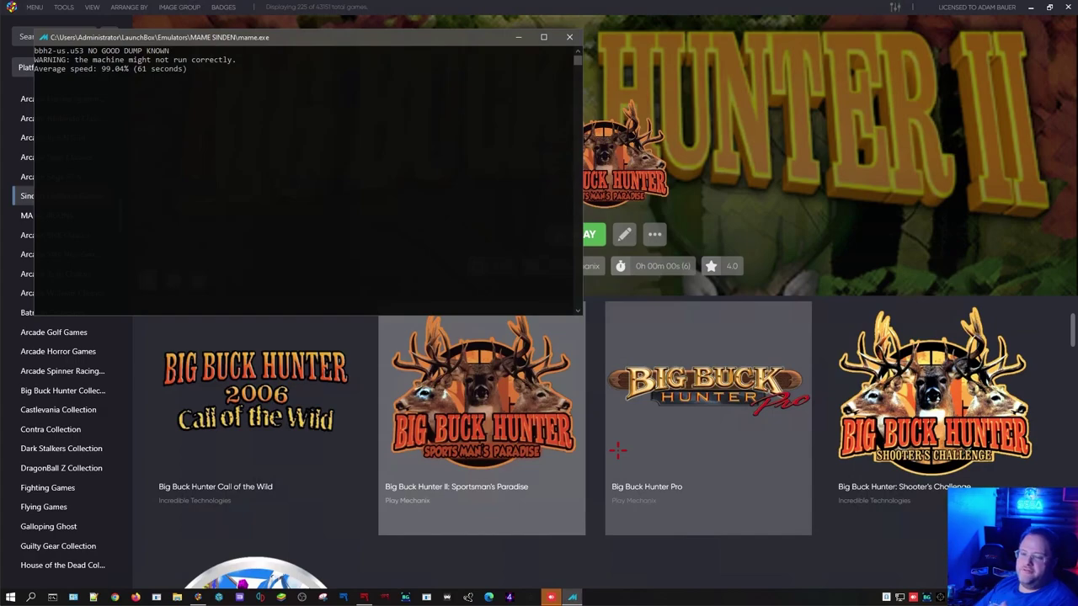
Find The Lost World: Jurassic Park in the Sinden Lightgun Games playlist and select it.
scroll(619, 447, down, 5)
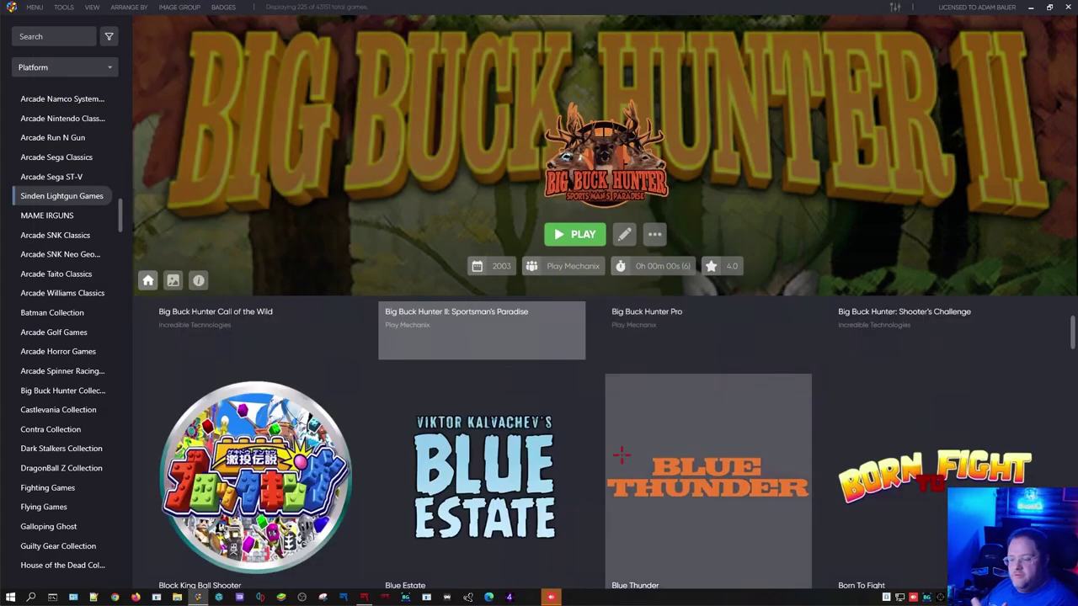
scroll(619, 453, down, 3)
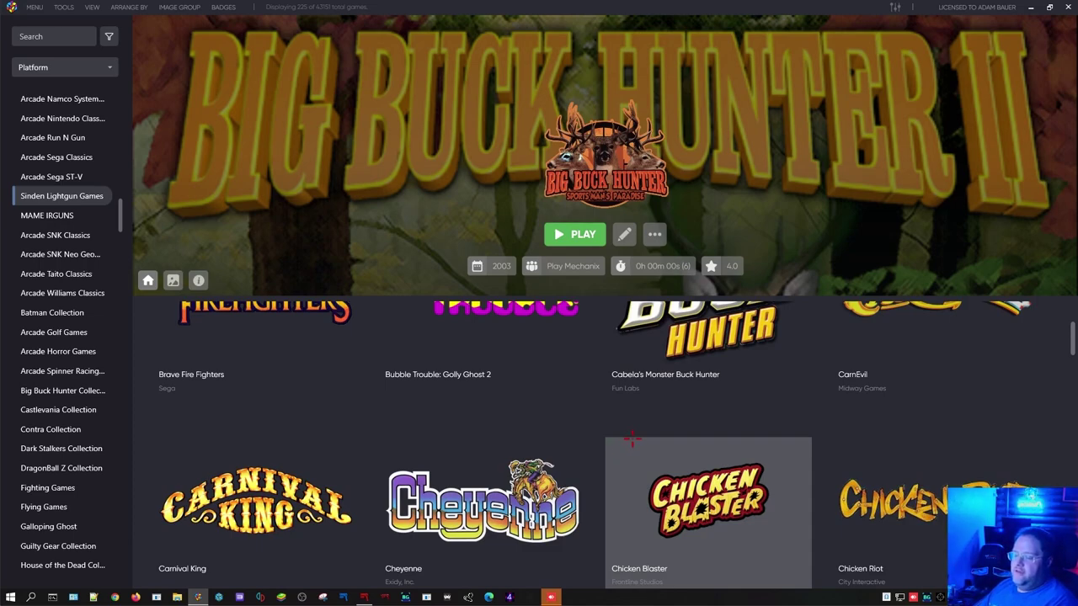
scroll(632, 438, down, 6)
scroll(632, 436, down, 4)
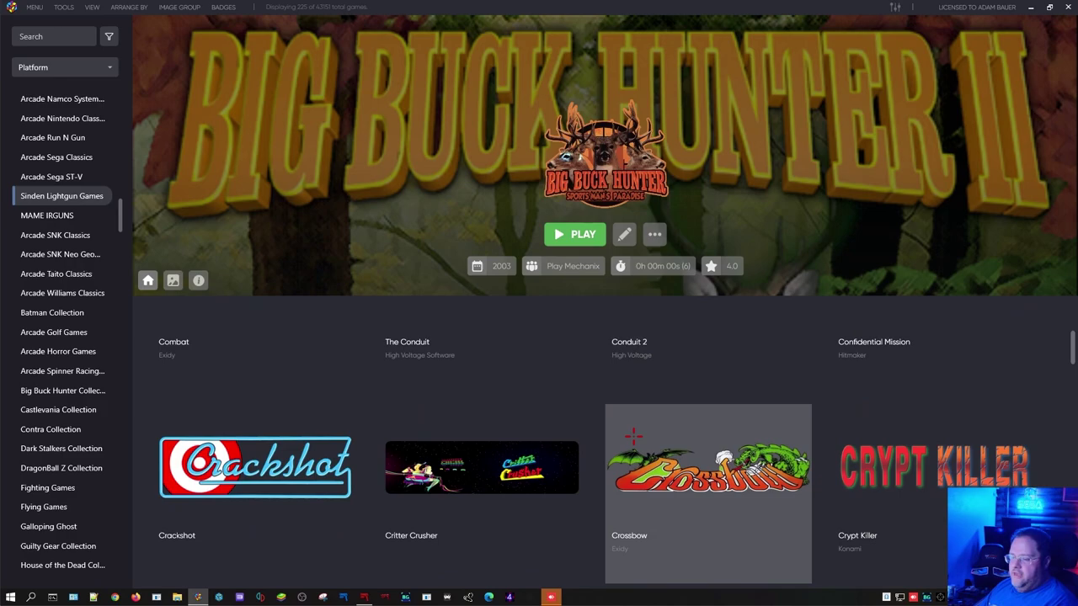
scroll(632, 436, down, 5)
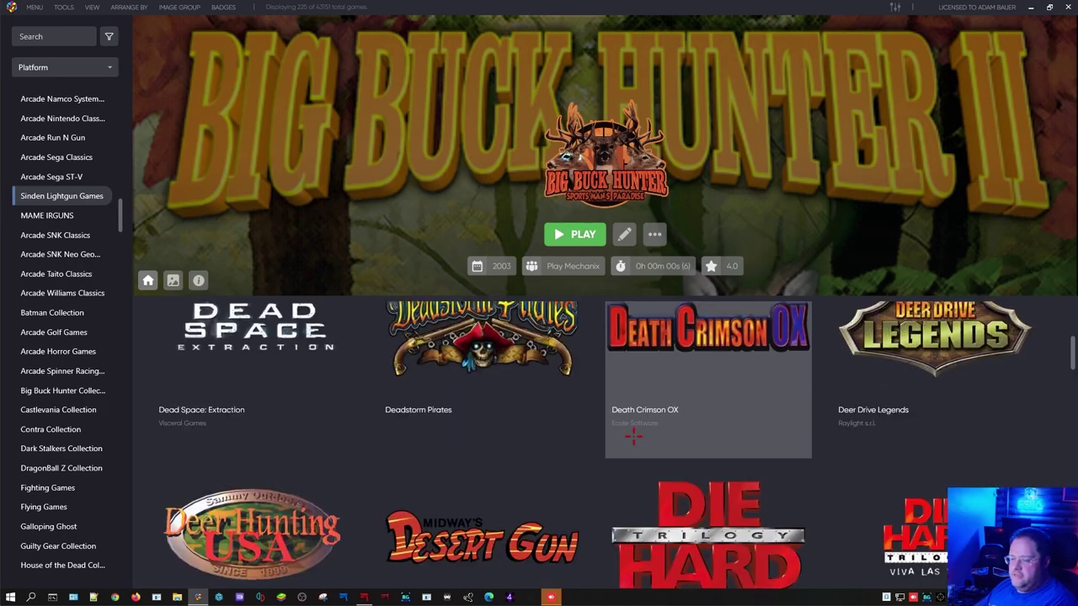
scroll(633, 434, down, 8)
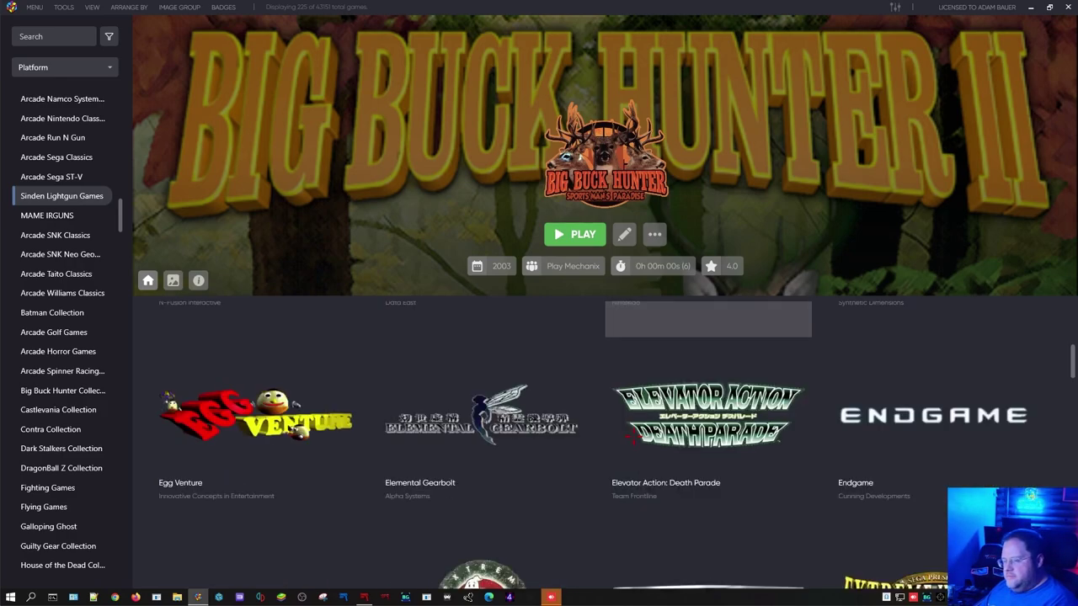
scroll(634, 435, down, 11)
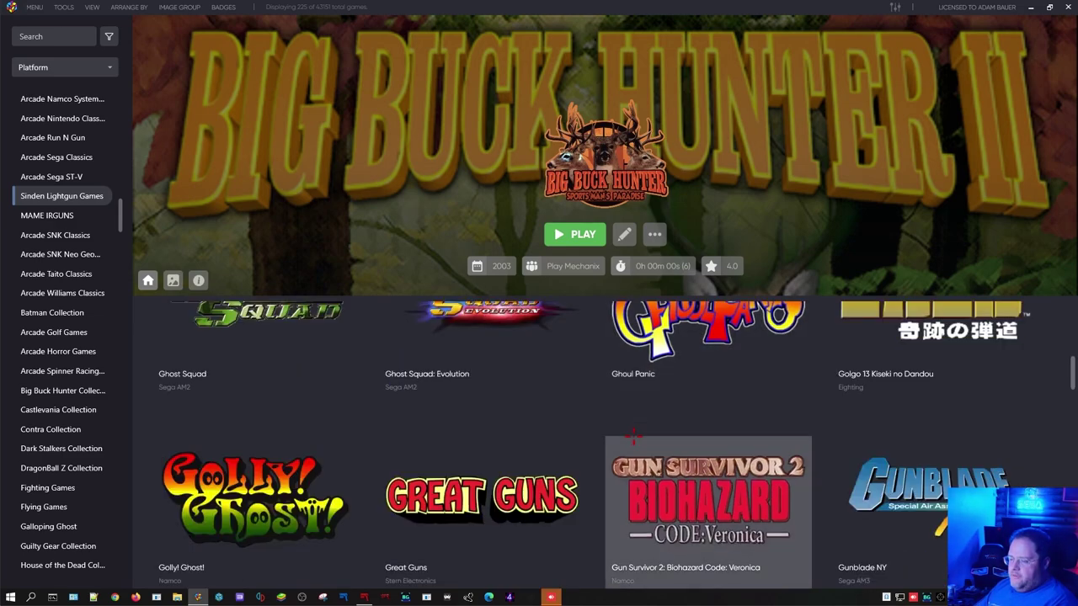
scroll(633, 437, down, 4)
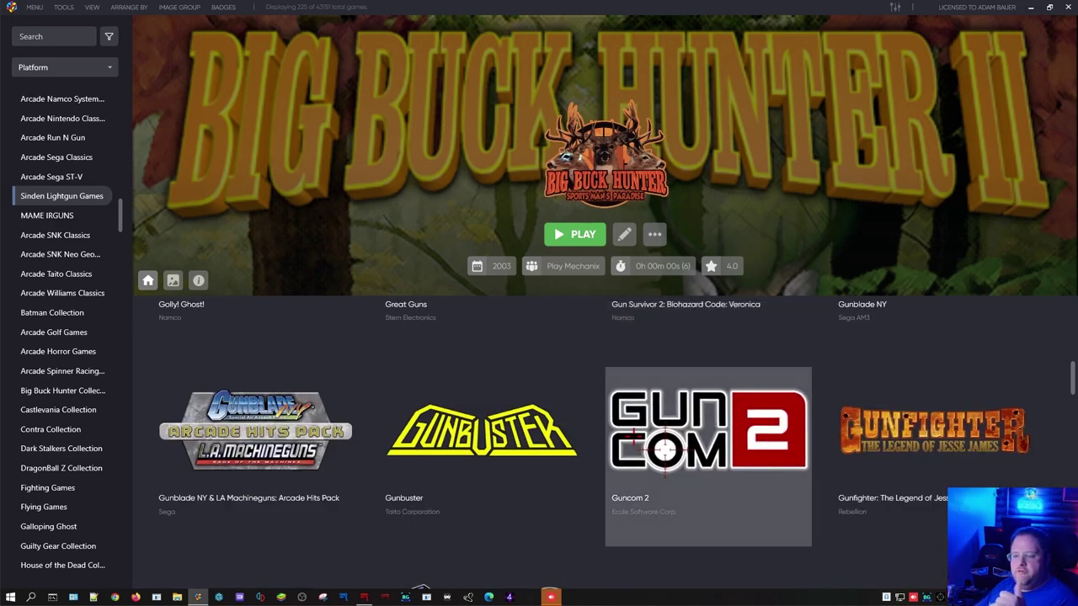
scroll(634, 434, down, 4)
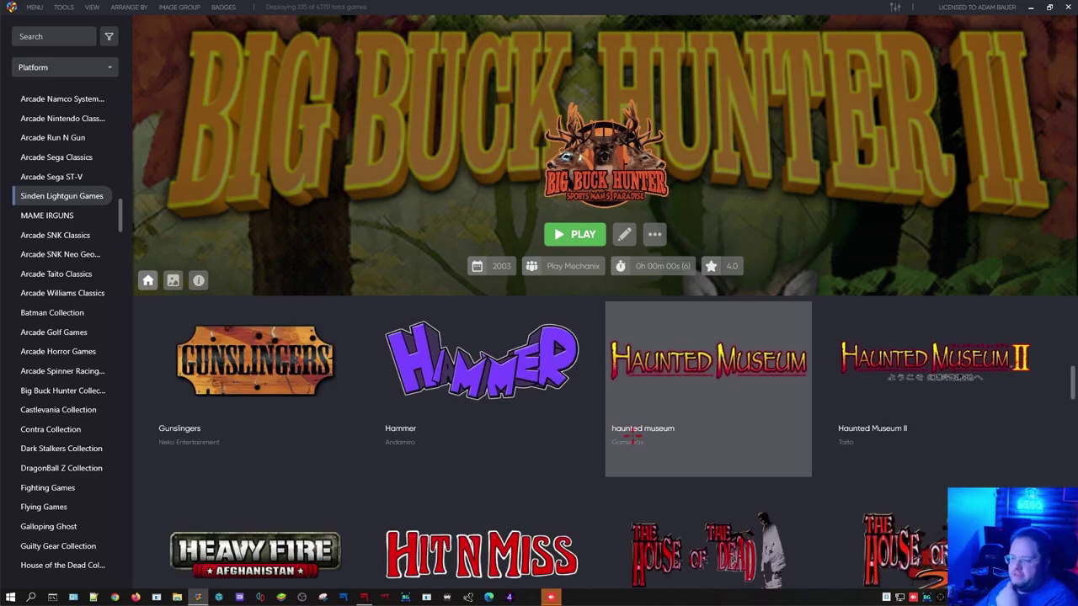
scroll(632, 435, down, 4)
scroll(632, 430, up, 3)
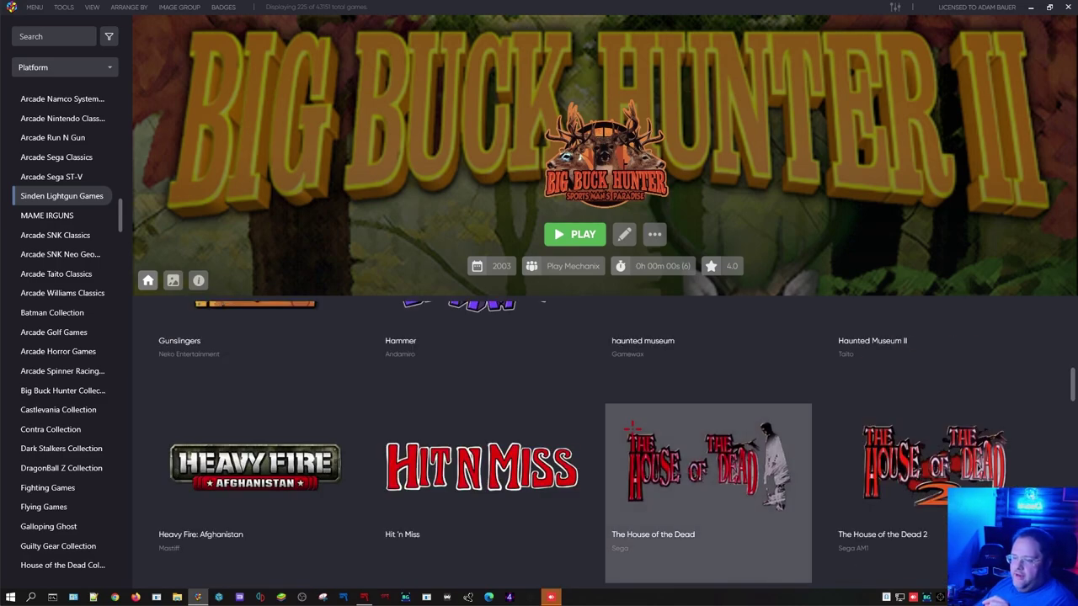
scroll(633, 429, down, 3)
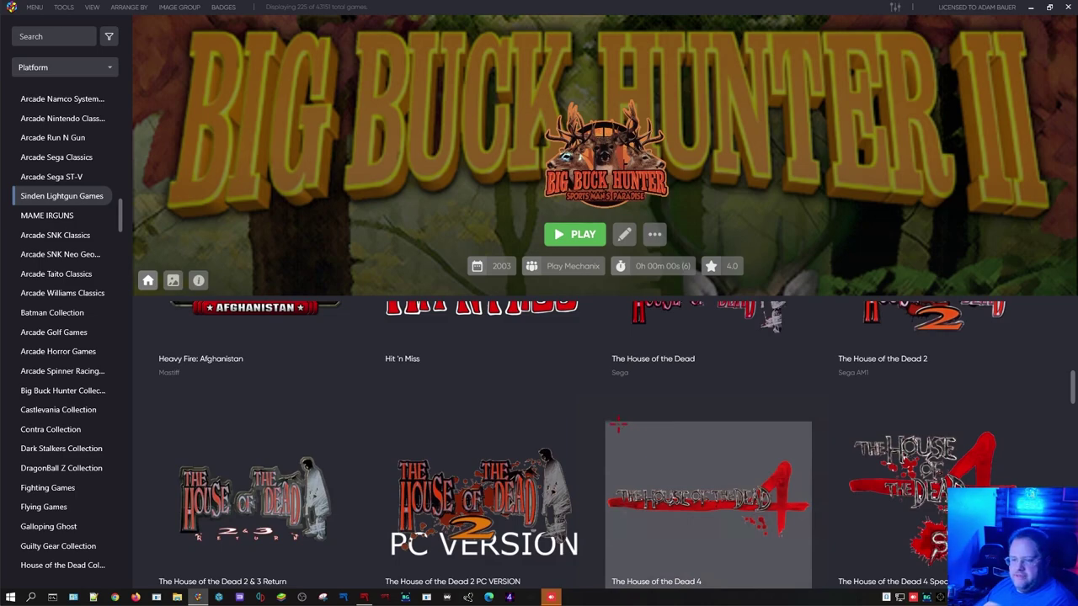
scroll(619, 425, down, 3)
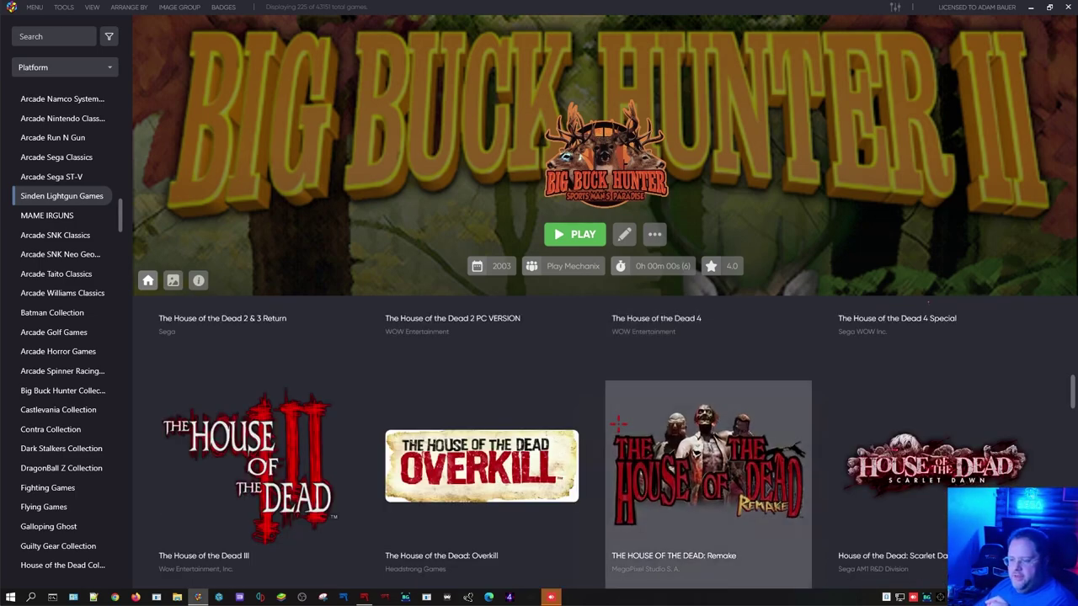
scroll(619, 426, down, 6)
scroll(612, 429, down, 2)
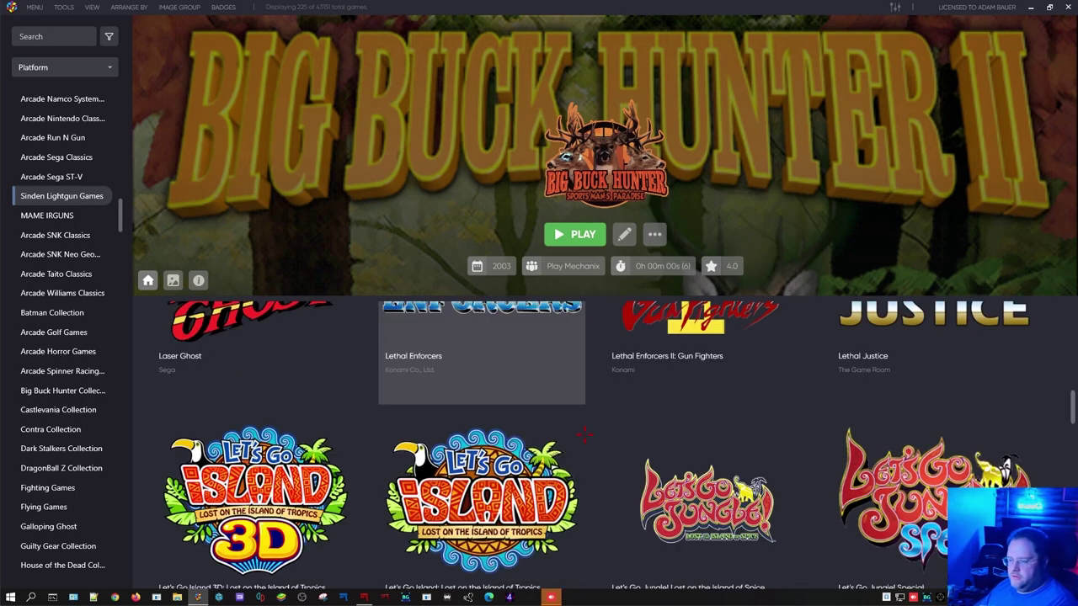
scroll(584, 435, down, 5)
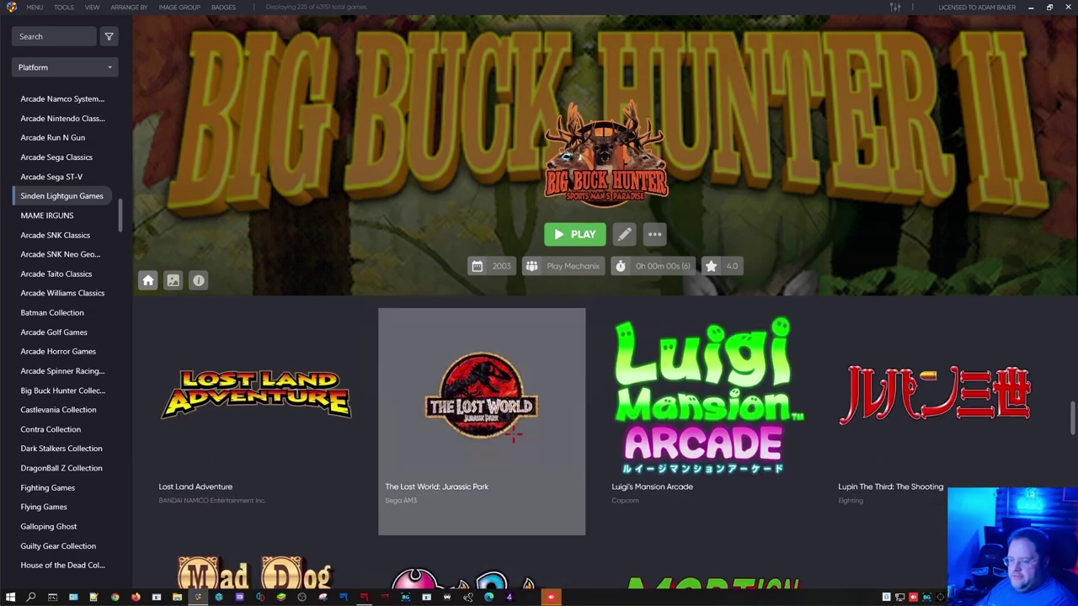
click(513, 434)
Look over the Configure and Edit options available for The Lost World: Jurassic Park.
right_click(498, 393)
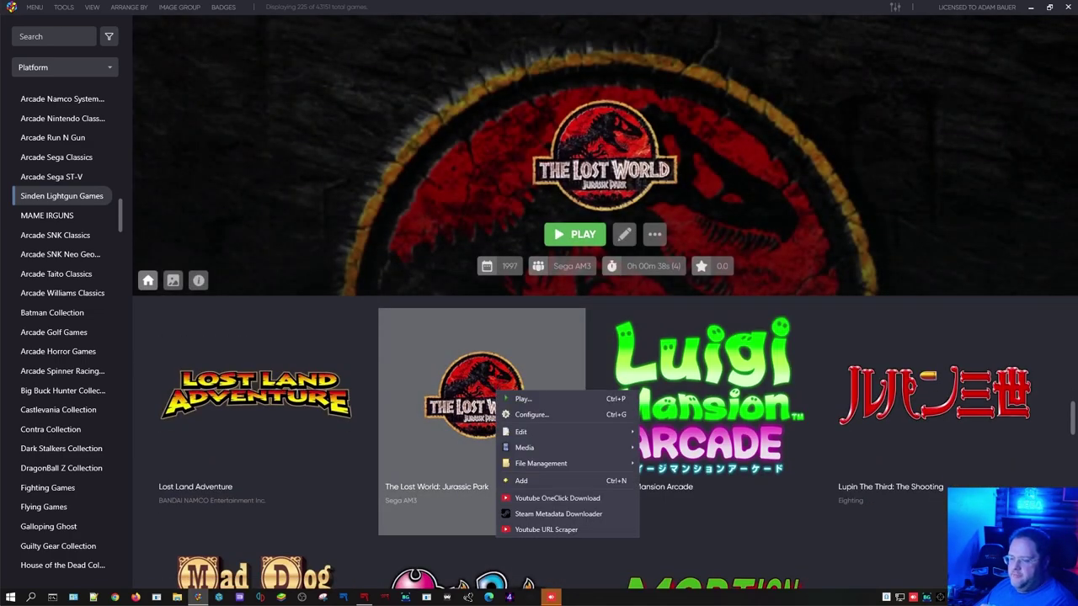
mouse_move(596, 433)
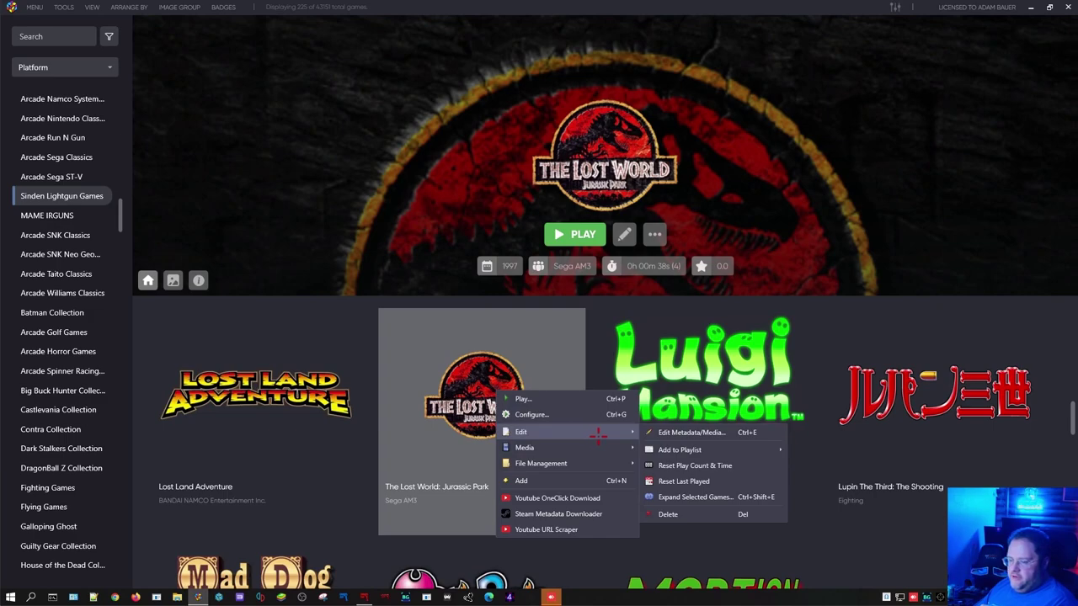
click(601, 415)
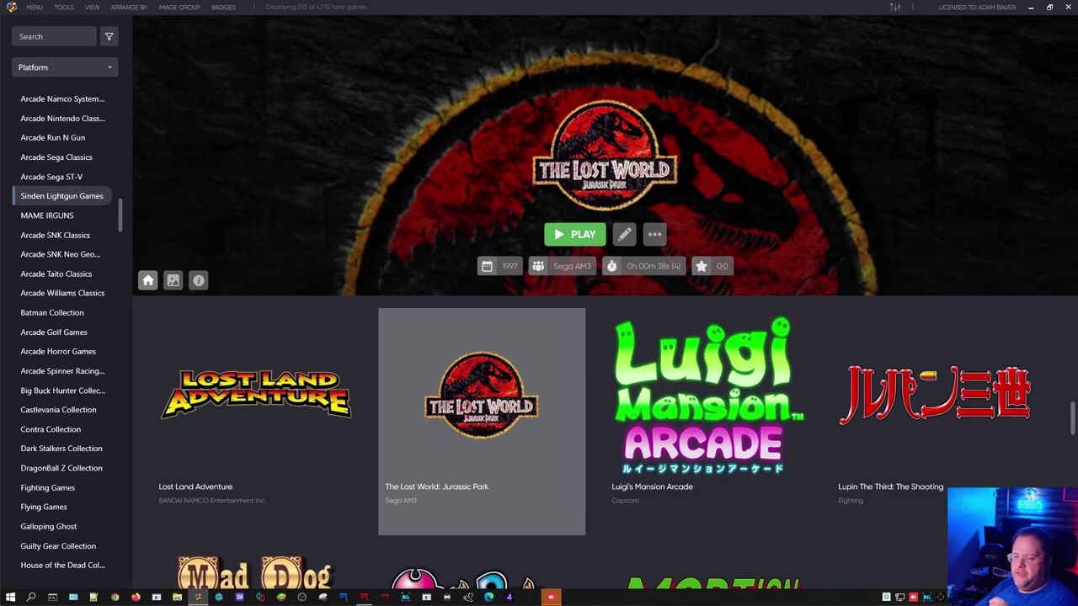
right_click(538, 411)
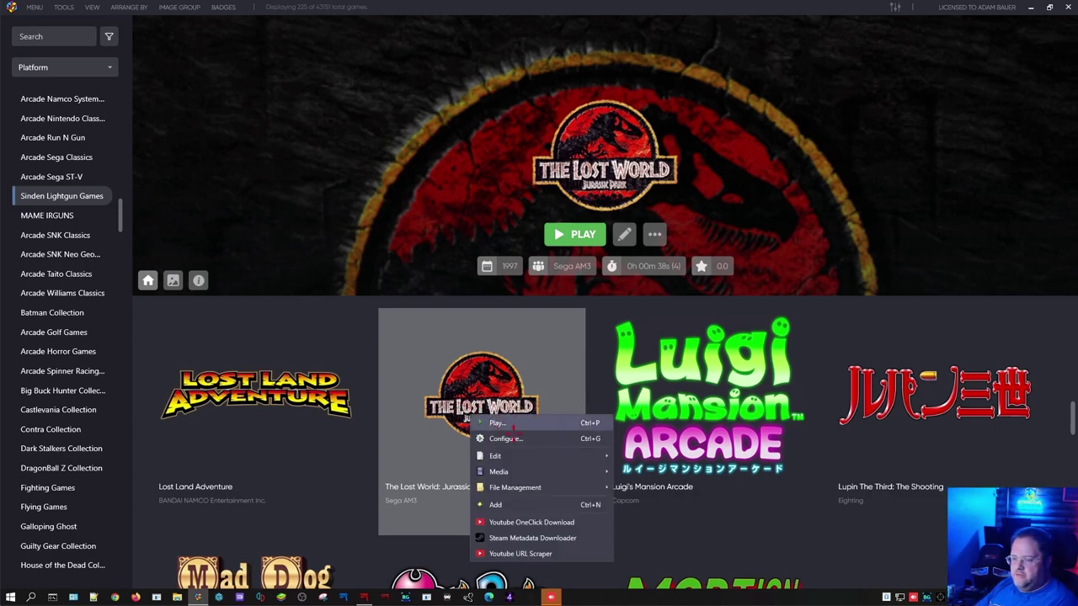
key(Escape)
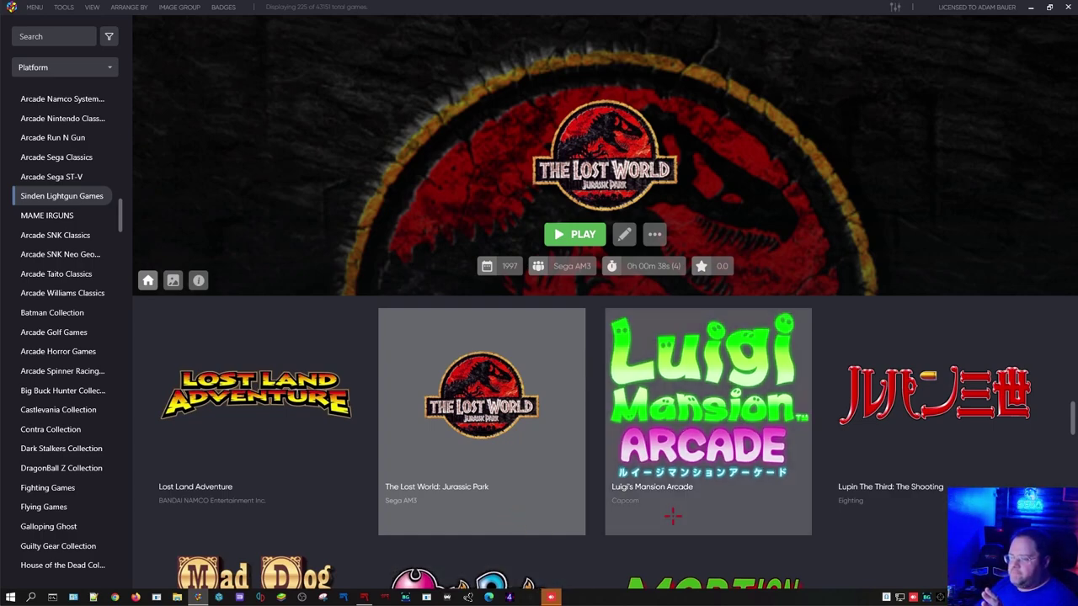
Minimize LaunchBox and close the Firefox window to get to the clear desktop.
click(1030, 8)
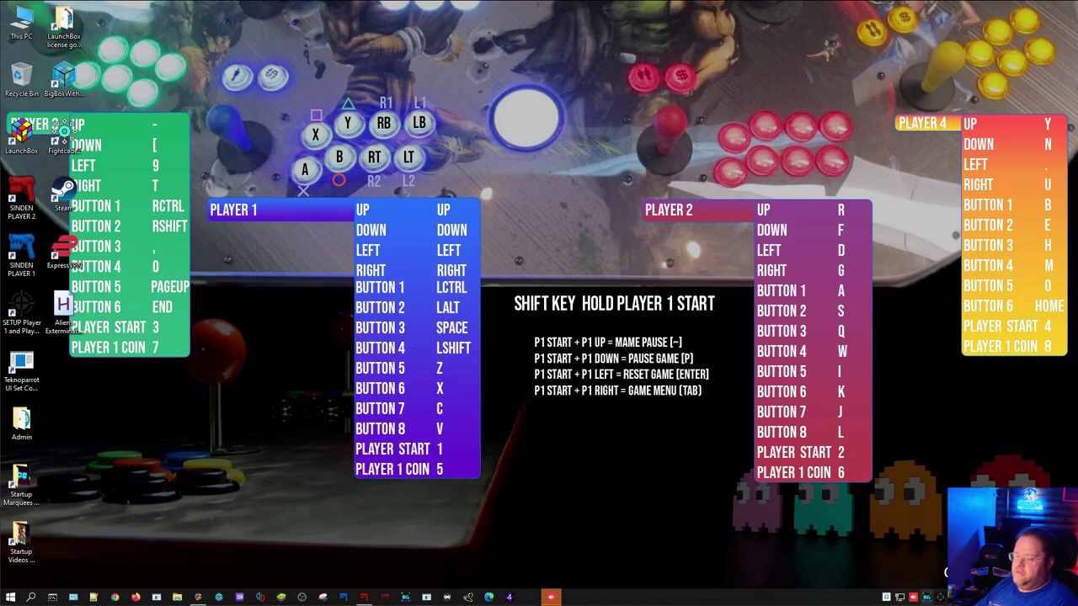
double_click(926, 598)
click(199, 131)
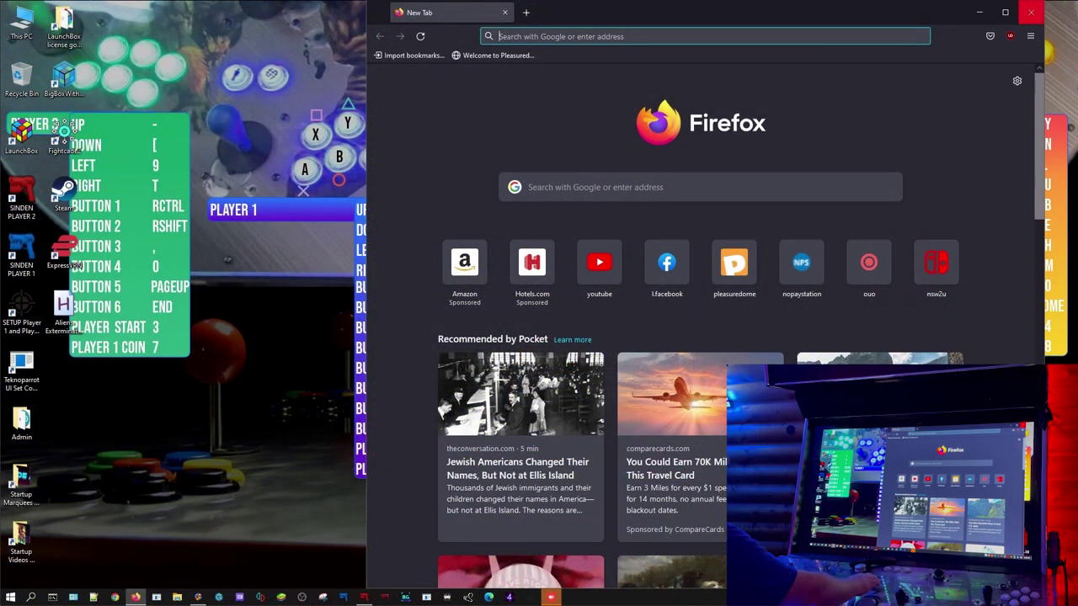
click(1031, 12)
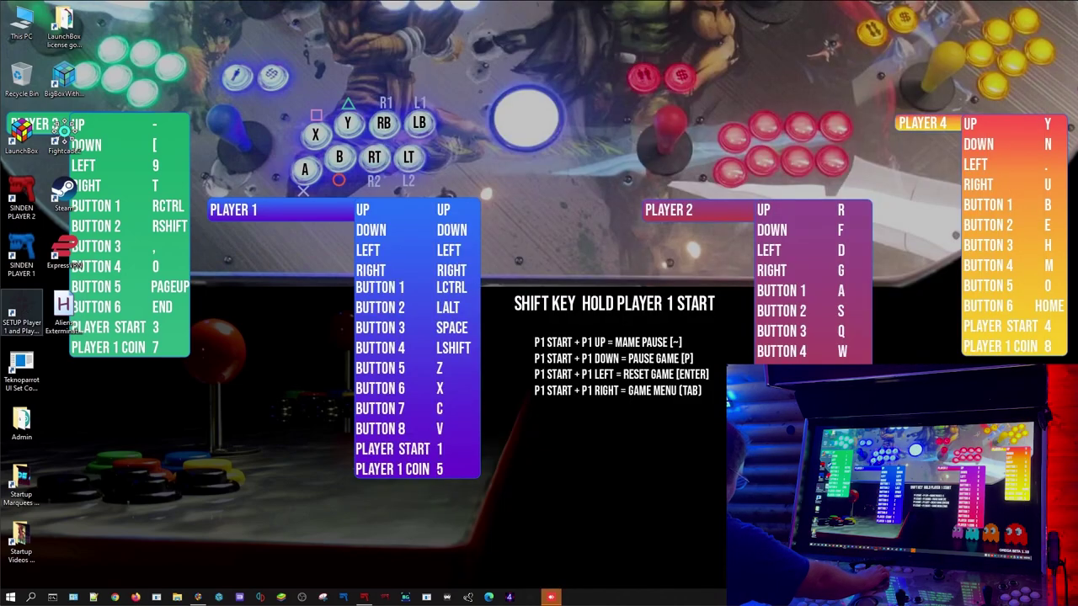
Open DemulShooter_GUI from the desktop's player setup shortcut, assign the VID_16C0&PID_0F01 Sinden lightgun as P1 Device and save the configuration.
click(22, 312)
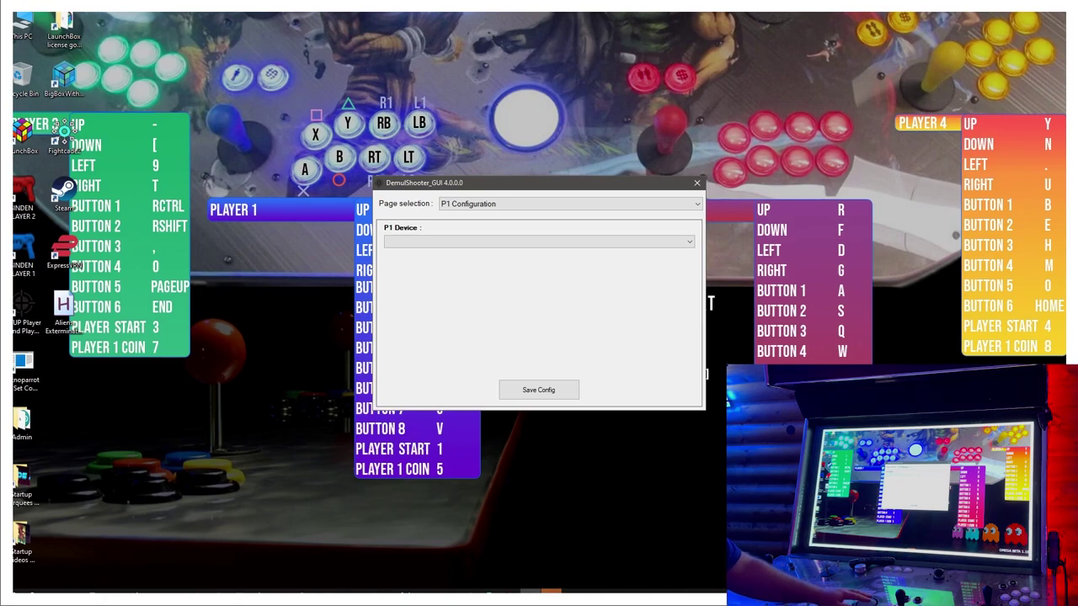
click(539, 242)
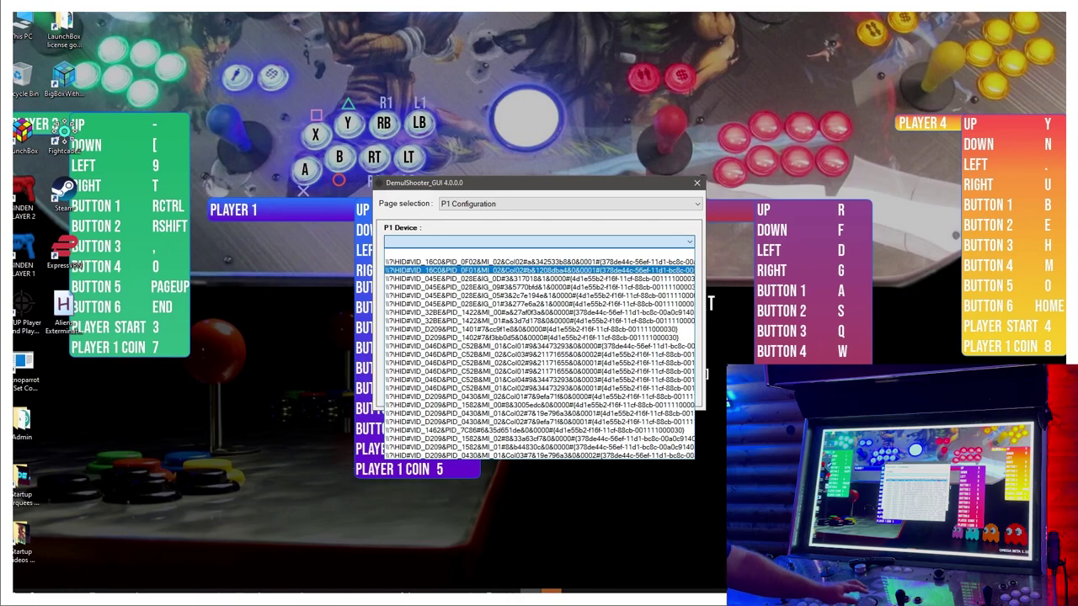
key(Return)
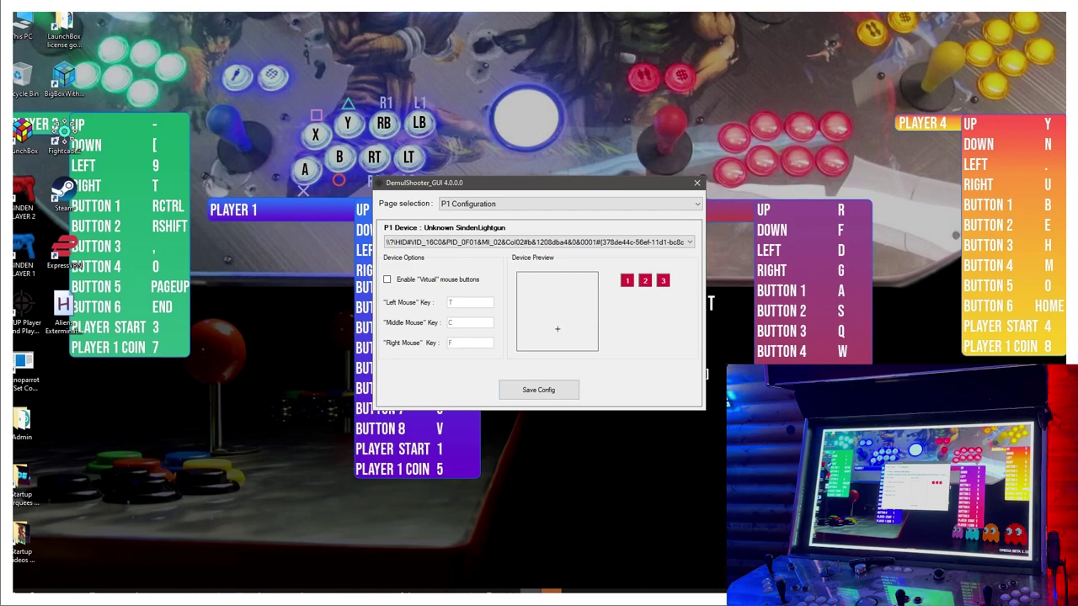
click(539, 390)
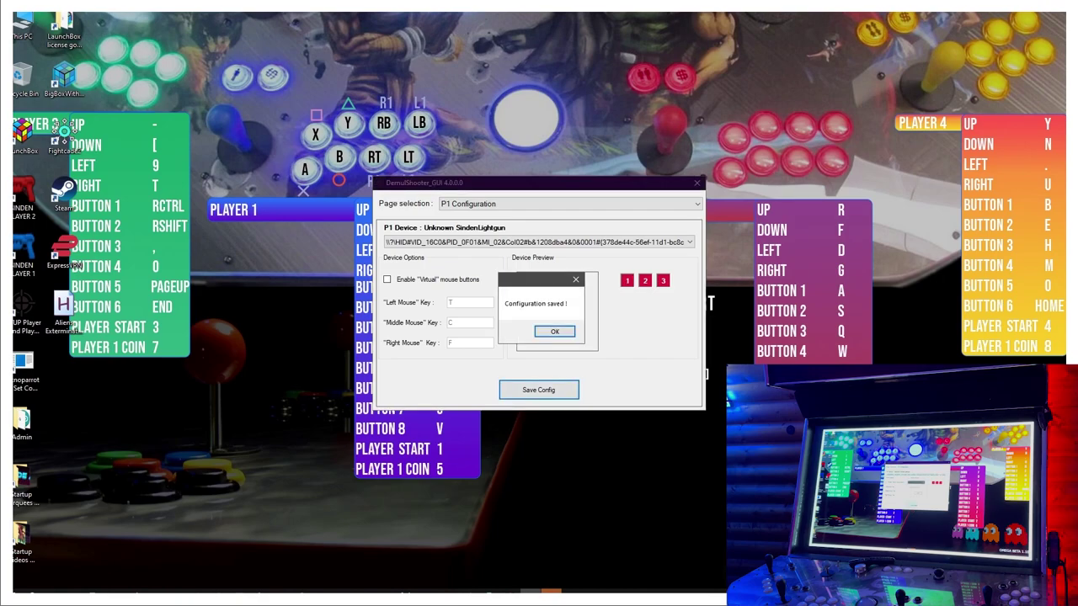
key(Return)
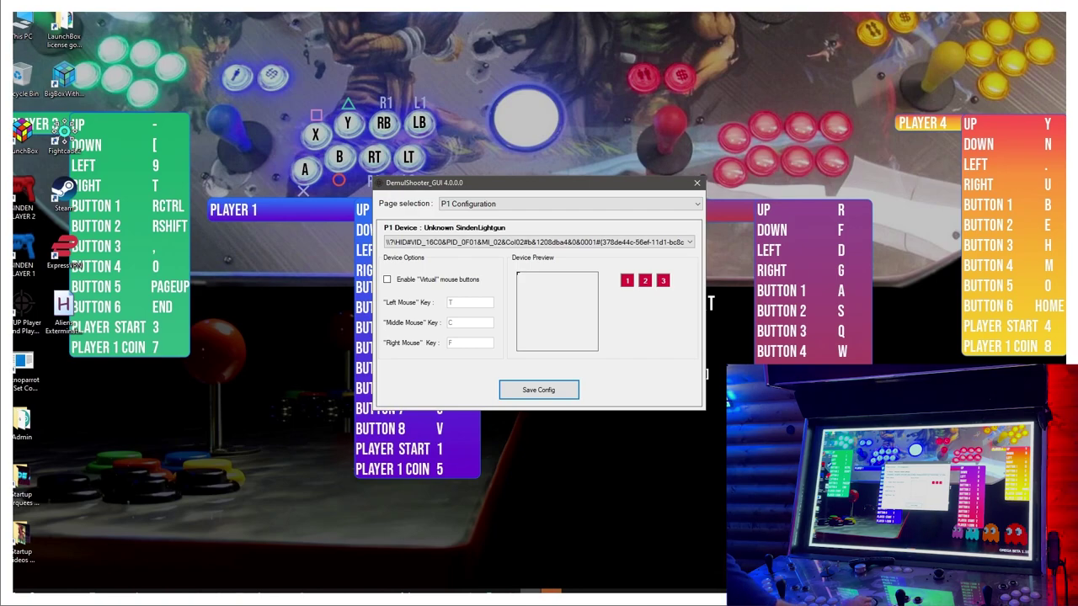
Assign the VID_16C0&PID_0F02 Sinden lightgun as P2 Device on the P2 Configuration page and close DemulShooter_GUI.
click(568, 203)
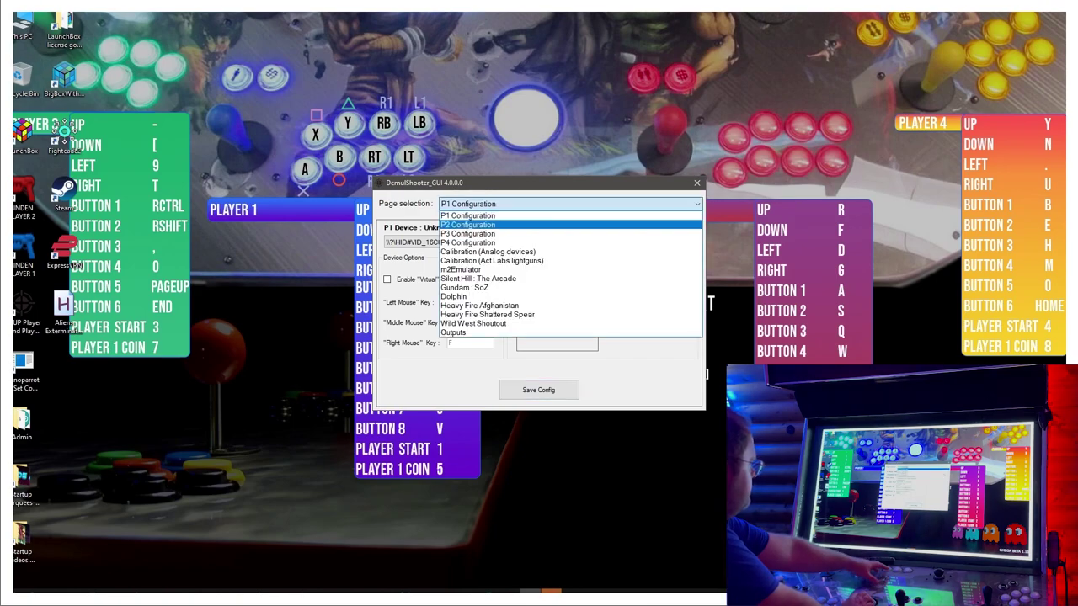
click(497, 214)
click(538, 242)
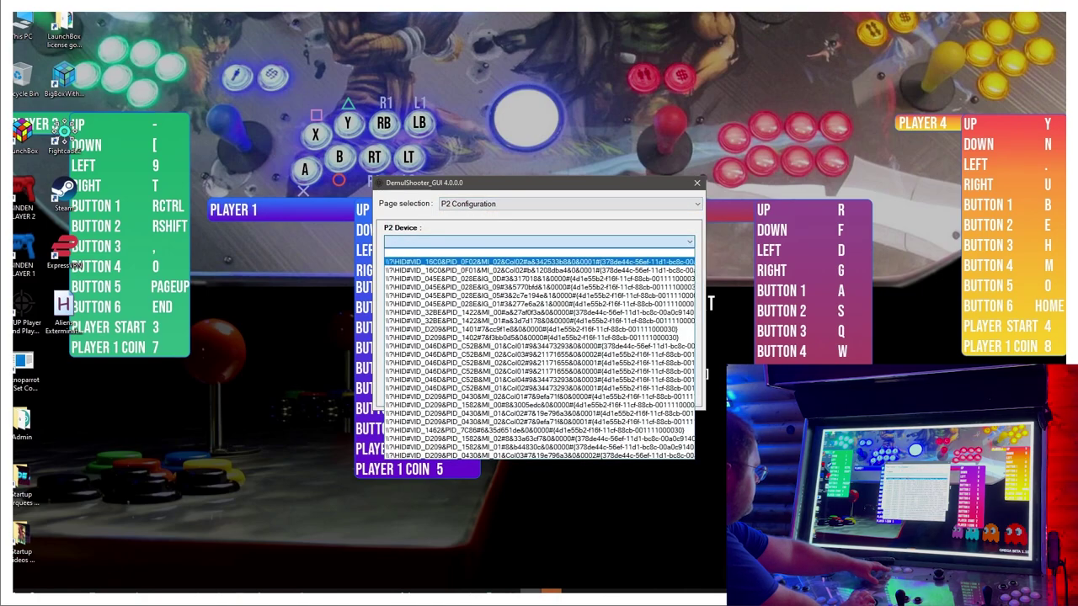
click(522, 262)
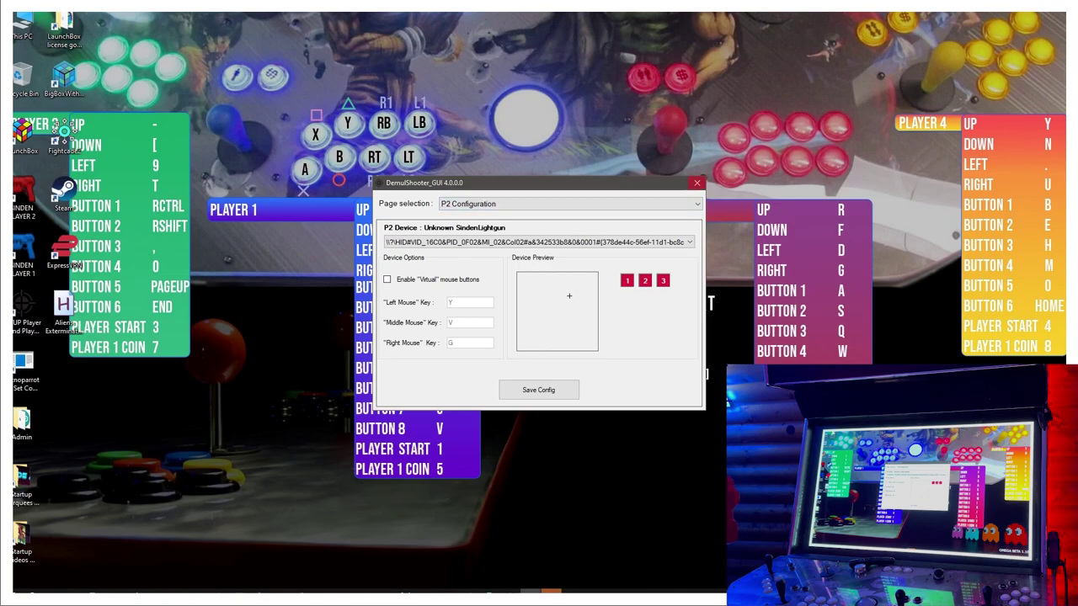
click(697, 183)
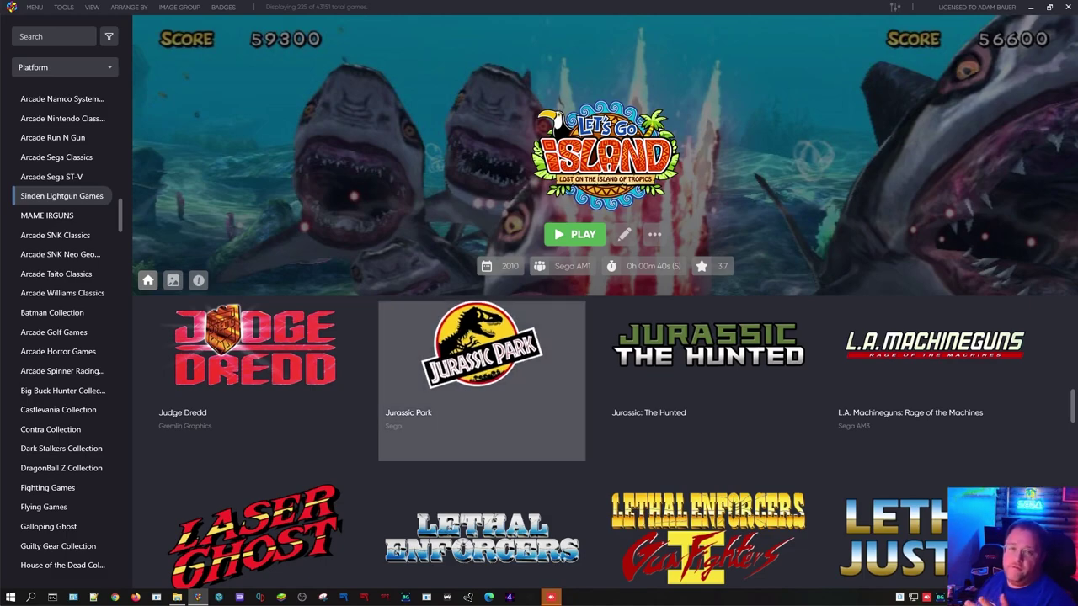
Find Let's Go Island: Lost on the Island of Tropics in the TeknoParrot UI games list and select it.
scroll(481, 379, down, 2)
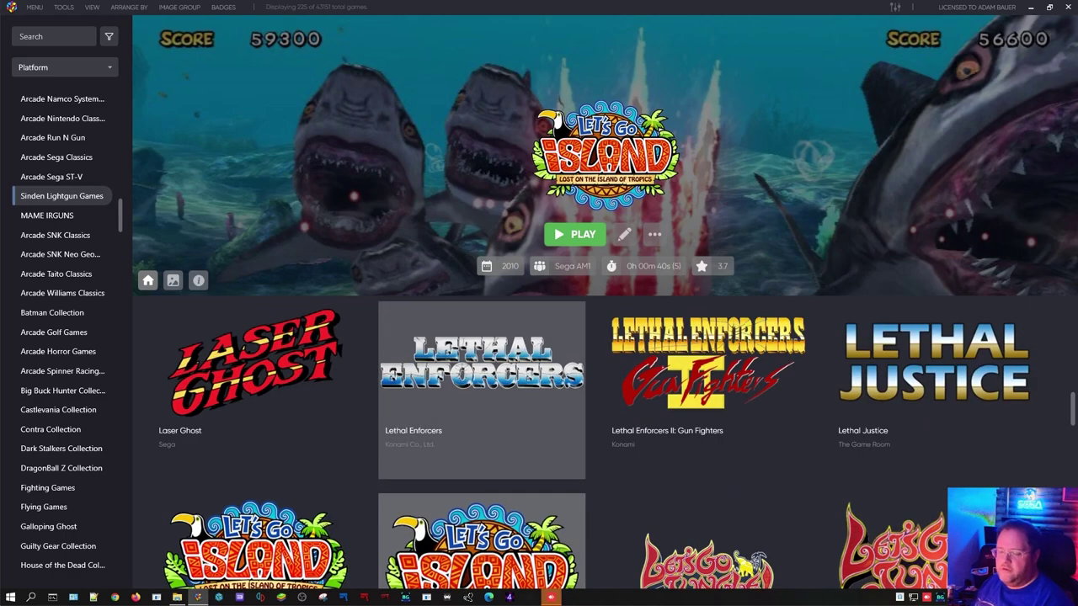
scroll(482, 404, down, 2)
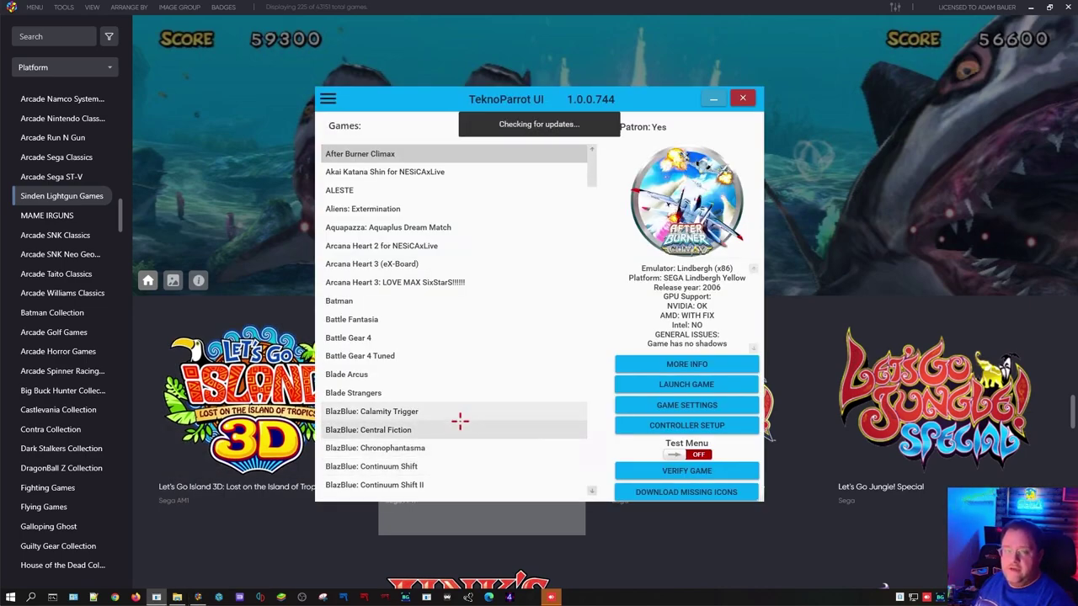
scroll(460, 421, down, 5)
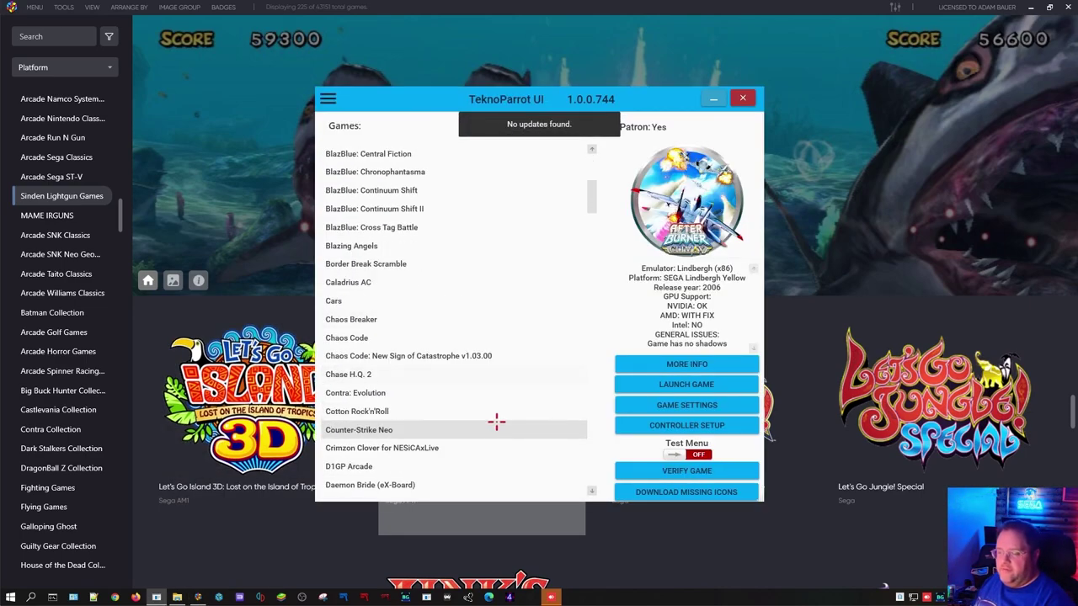
scroll(496, 423, down, 3)
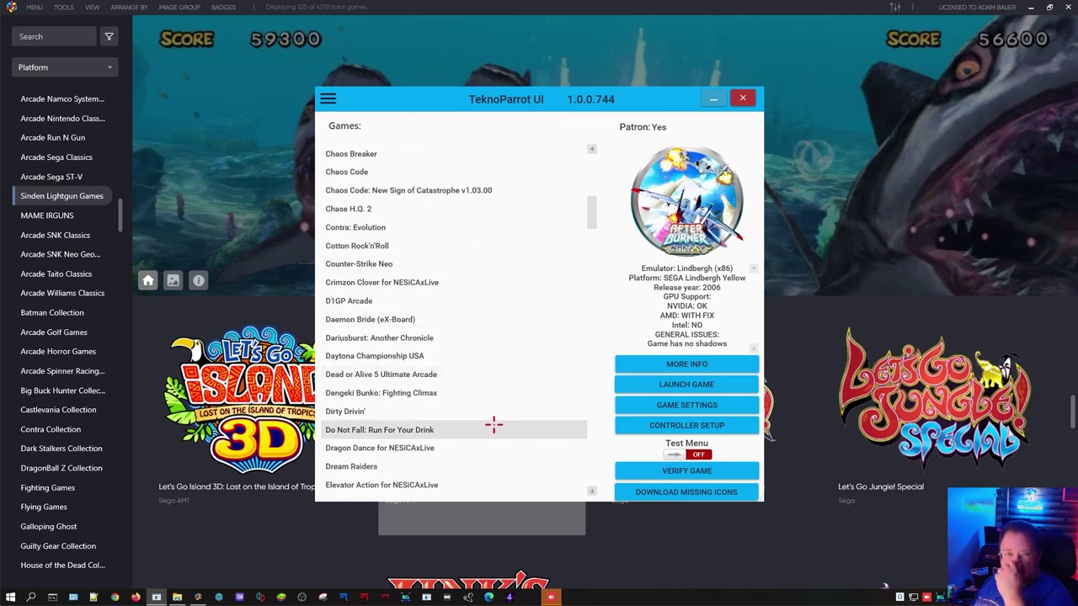
scroll(494, 426, down, 2)
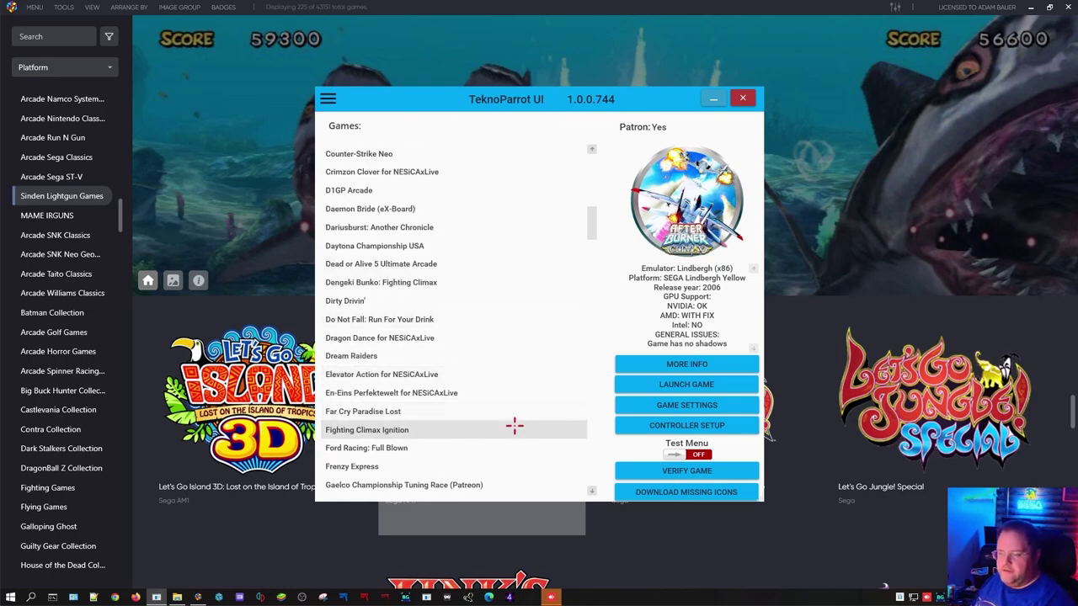
scroll(515, 421, down, 13)
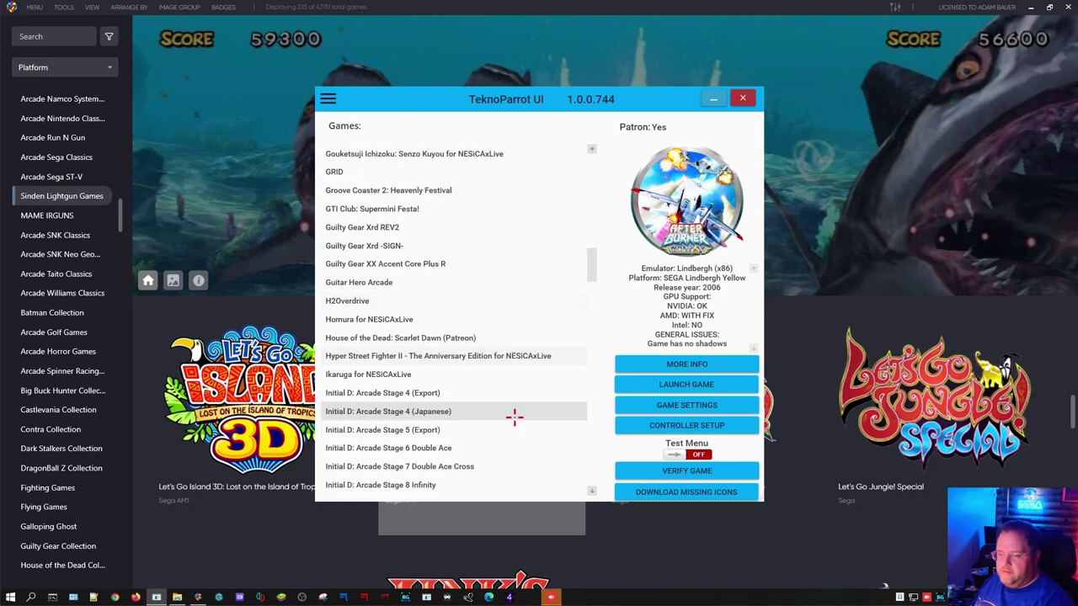
scroll(515, 415, down, 3)
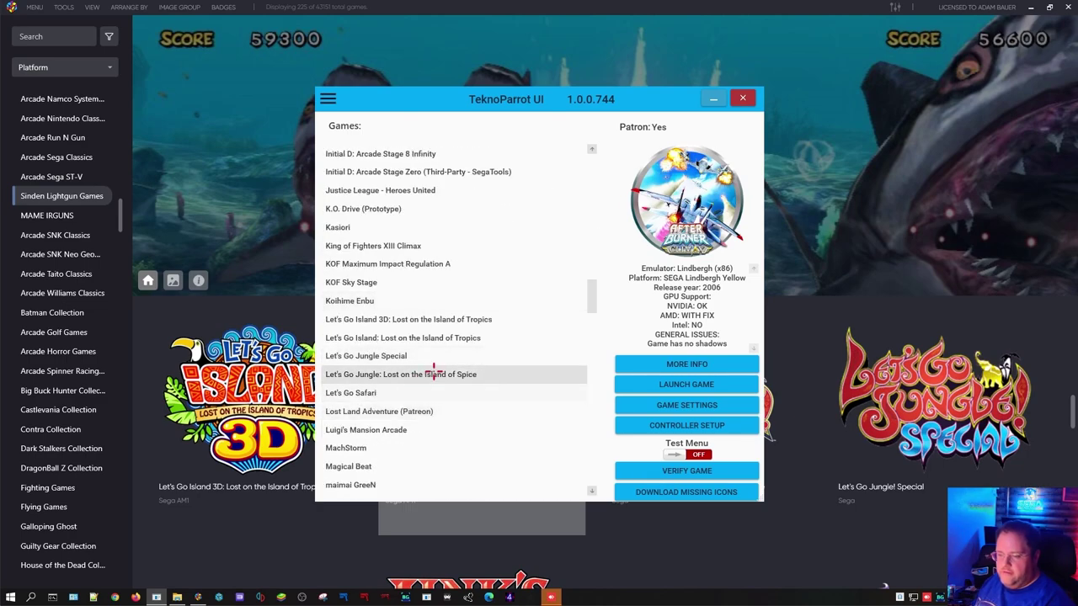
click(464, 339)
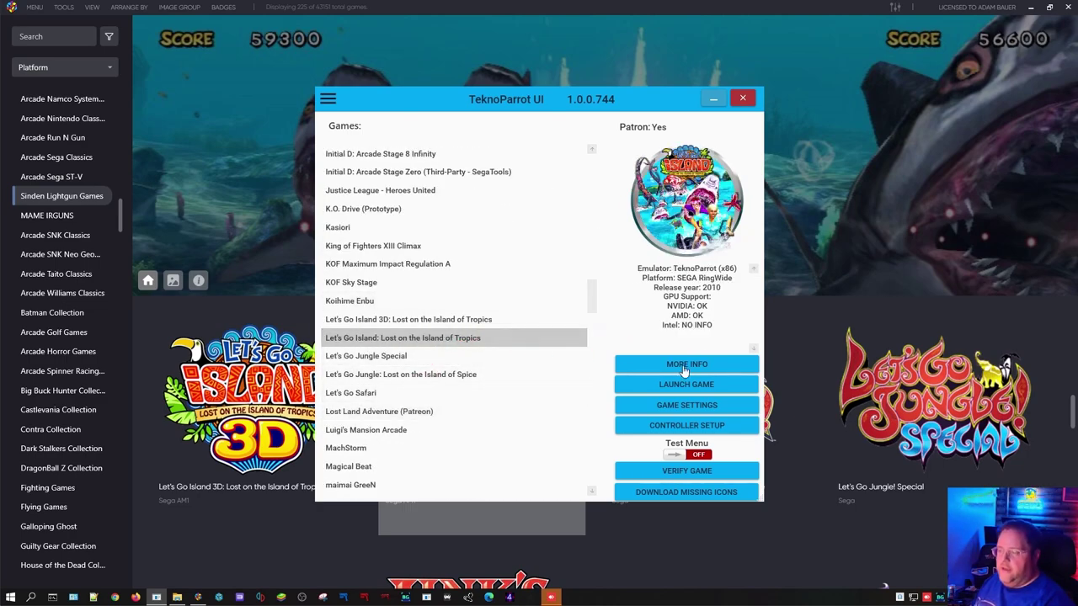
Set the Input API to RawInput in the game settings of Let's Go Island and save the settings.
click(646, 405)
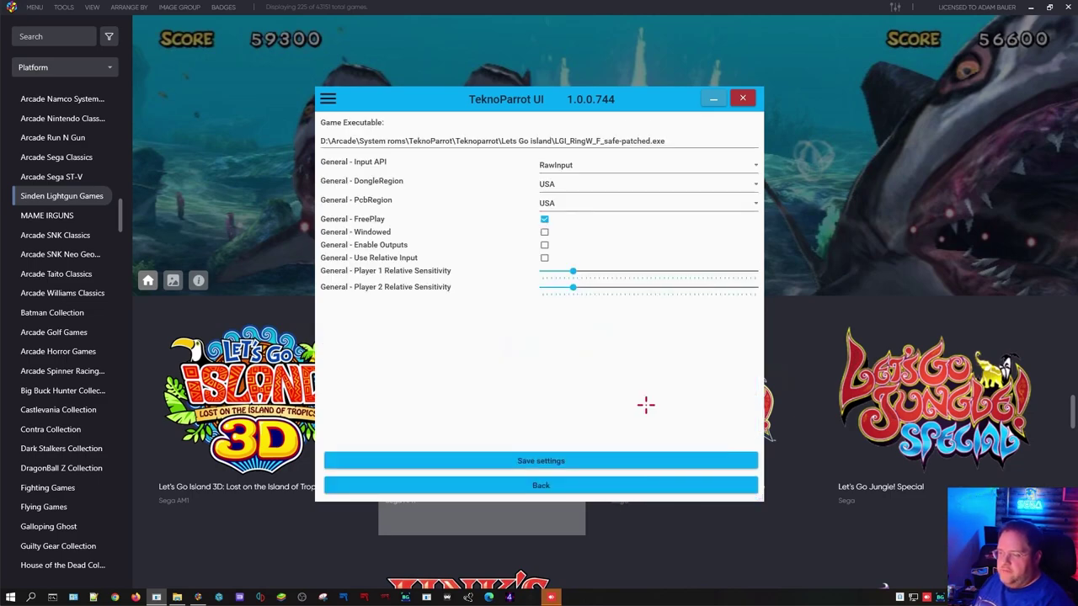
click(584, 166)
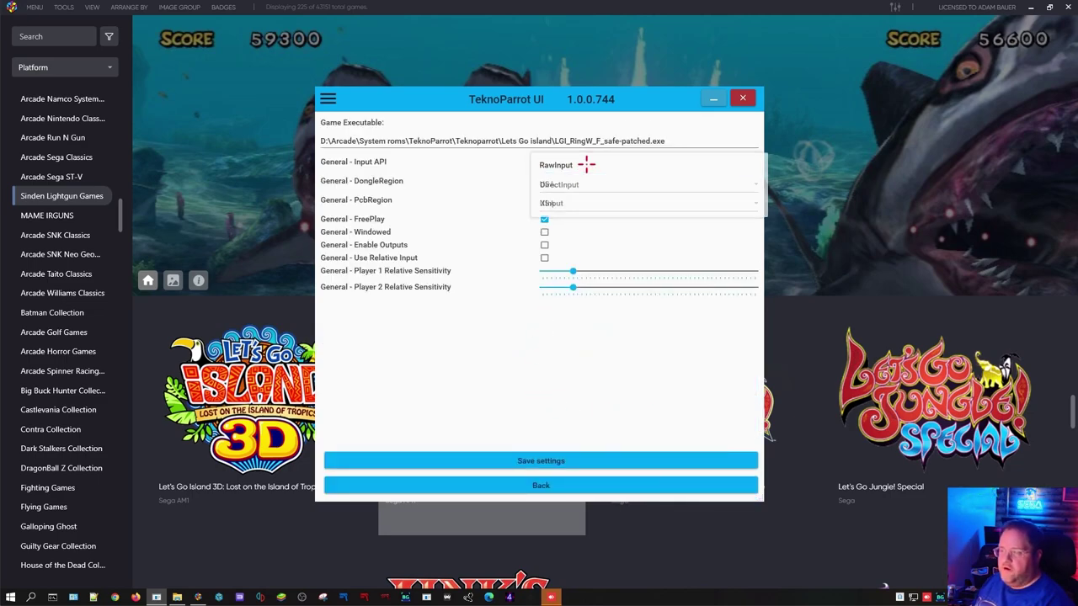
click(563, 165)
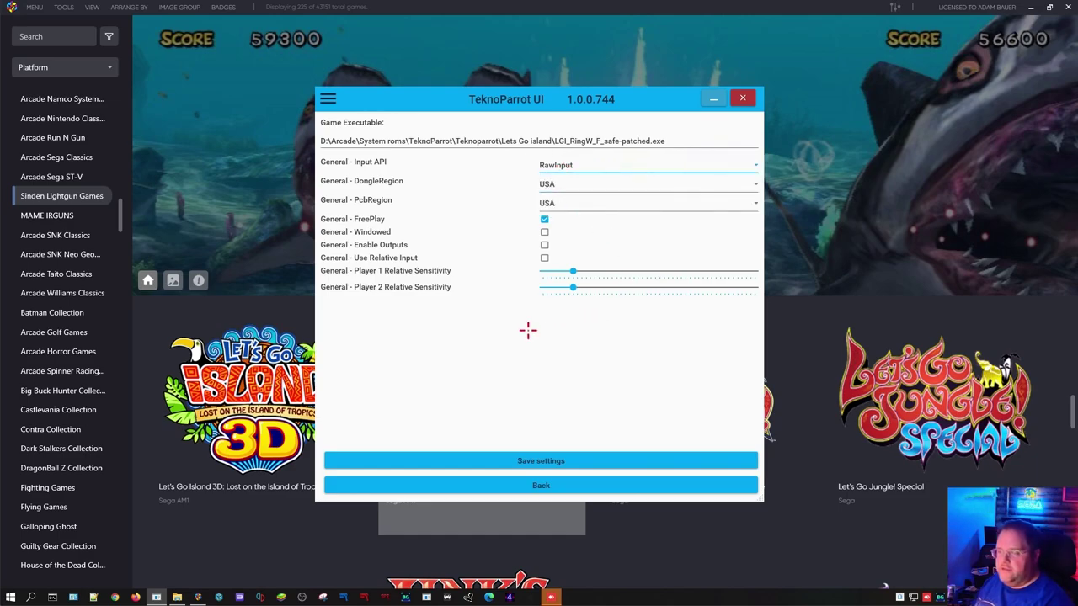
click(553, 464)
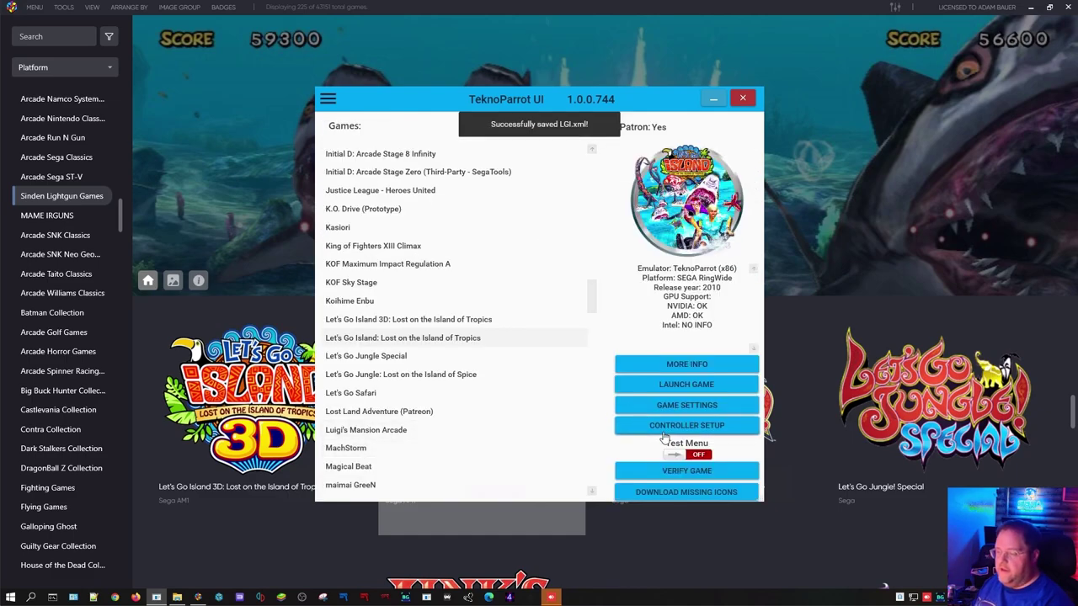
Open the controller setup of Let's Go Island and set Player 1 Light Gun to Sinden Lightgun Red.
click(673, 428)
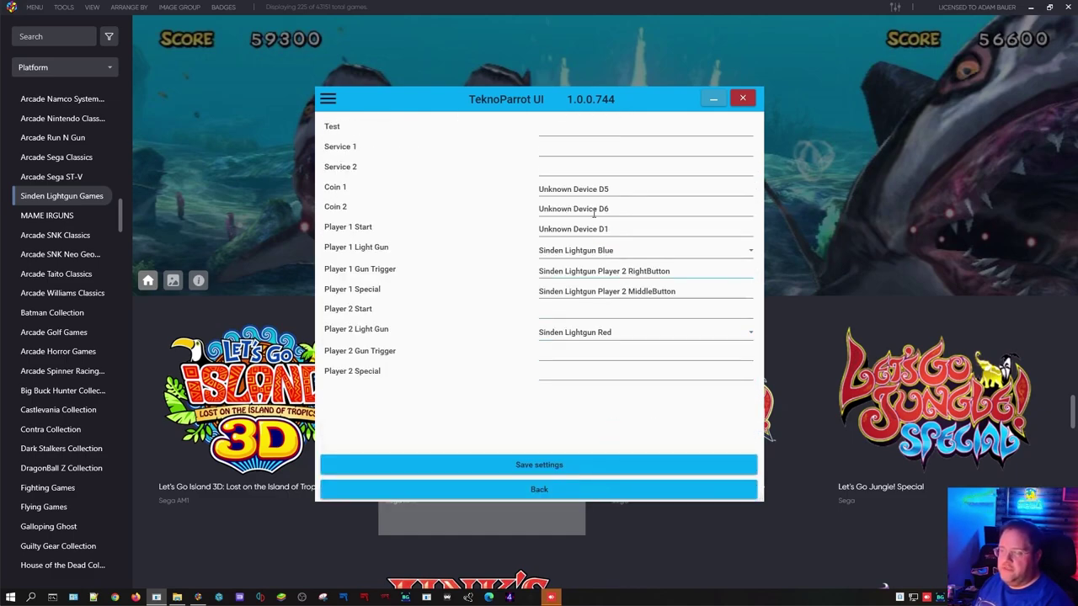
click(602, 128)
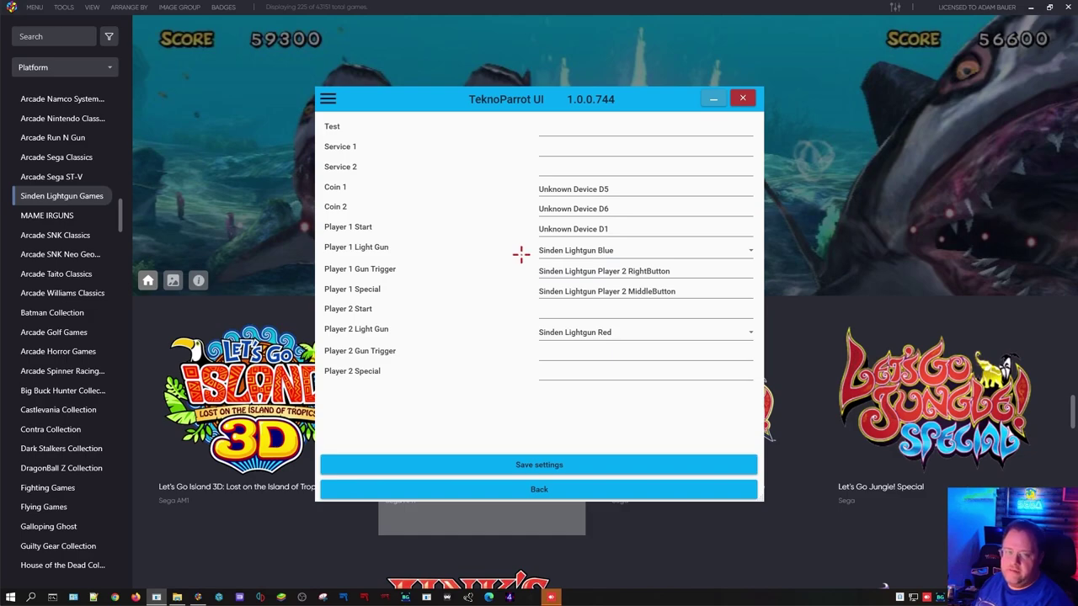
click(612, 250)
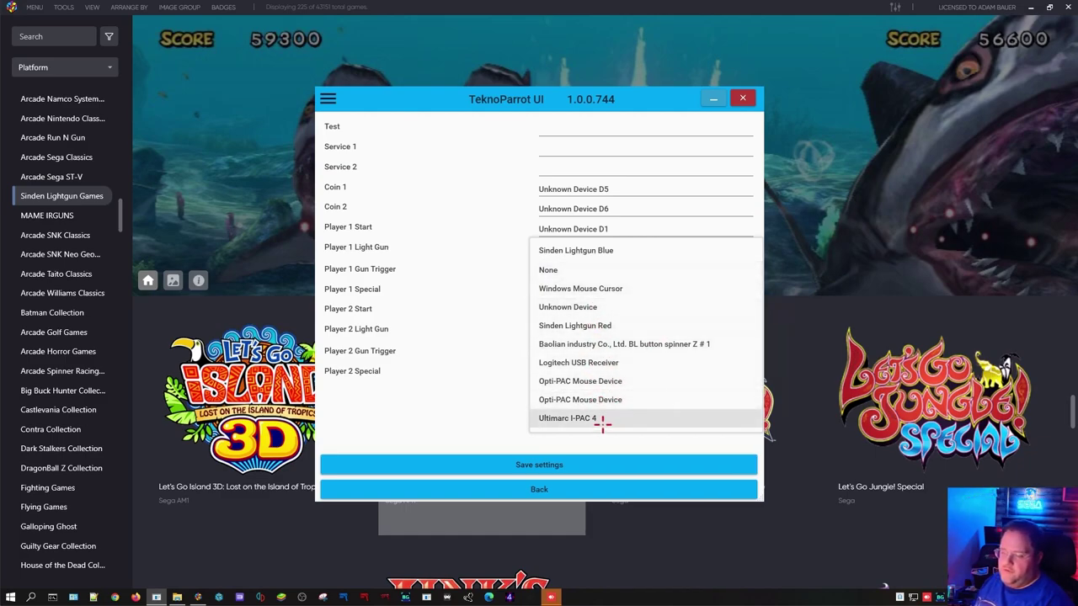
click(622, 323)
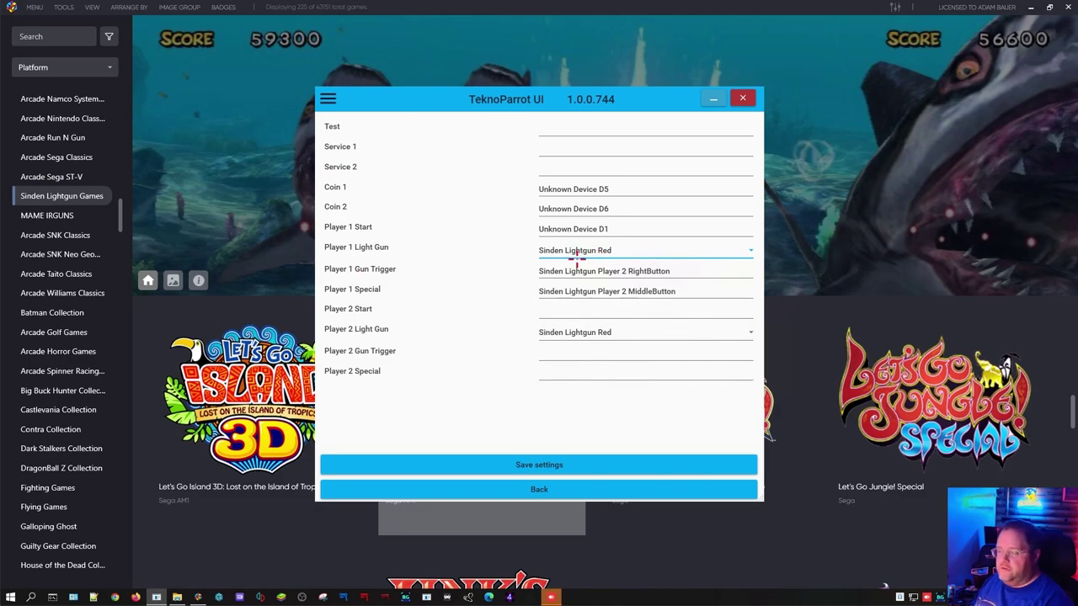
Bind Player 1 Gun Trigger to LeftButton and leave the controller setup without saving.
click(598, 270)
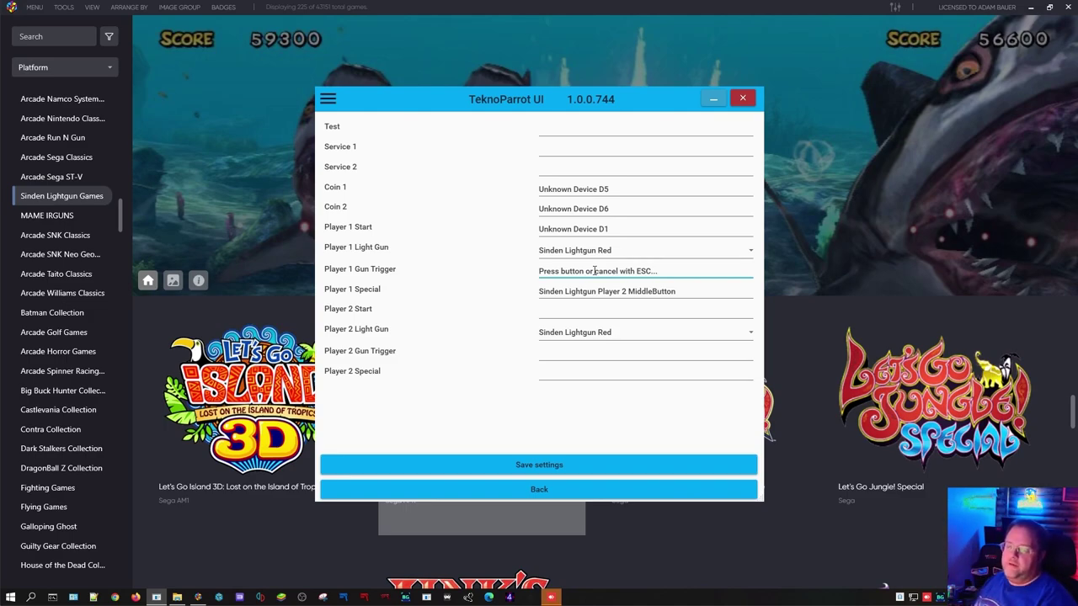
click(595, 270)
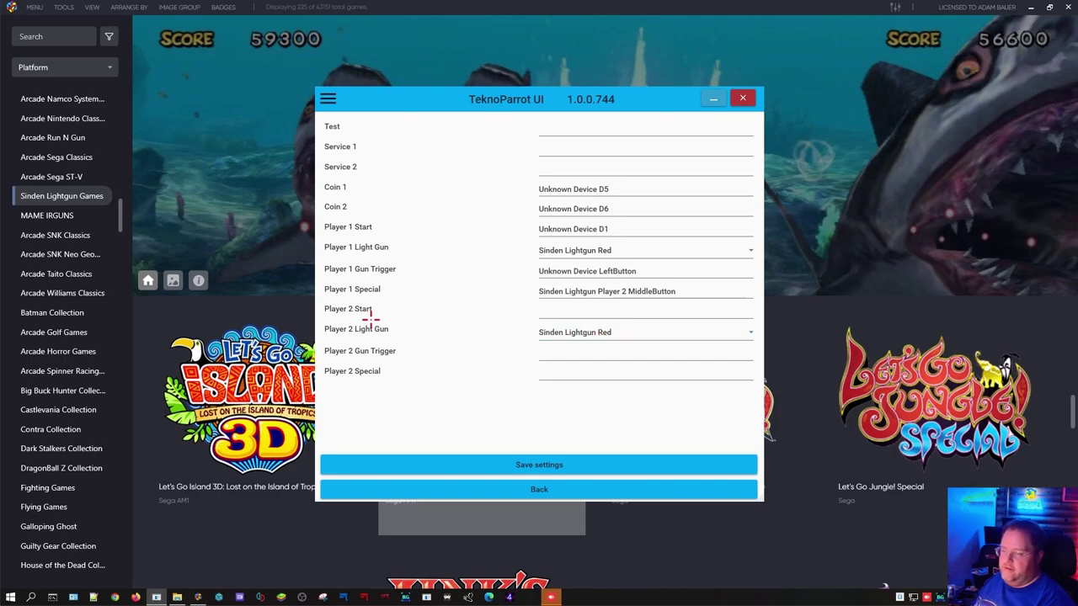
click(575, 490)
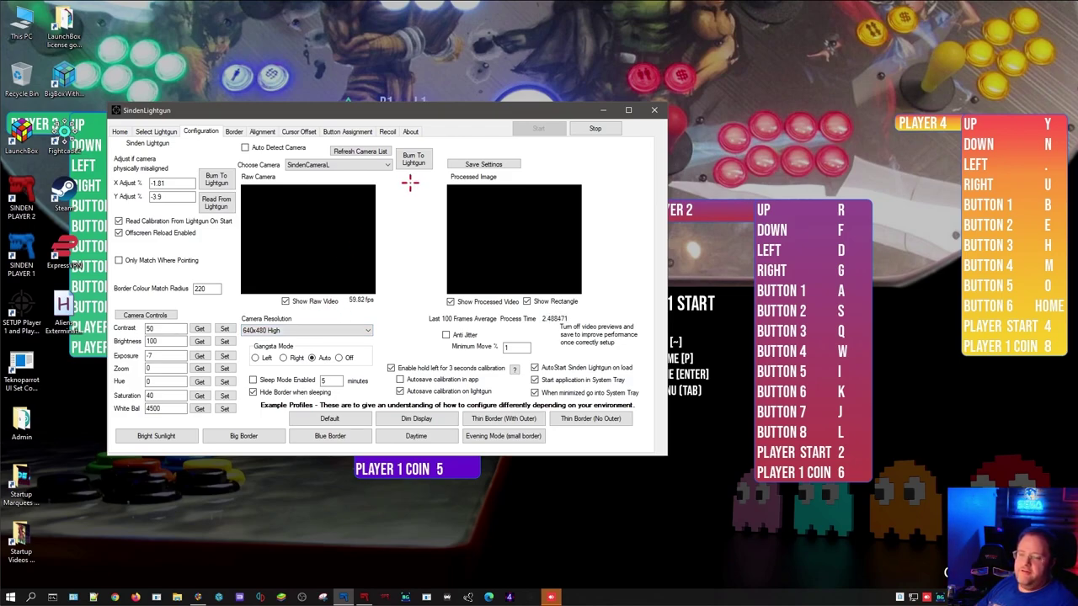
Switch to the SindenLightgun window and move it to the middle of the desktop.
drag(529, 97, 529, 98)
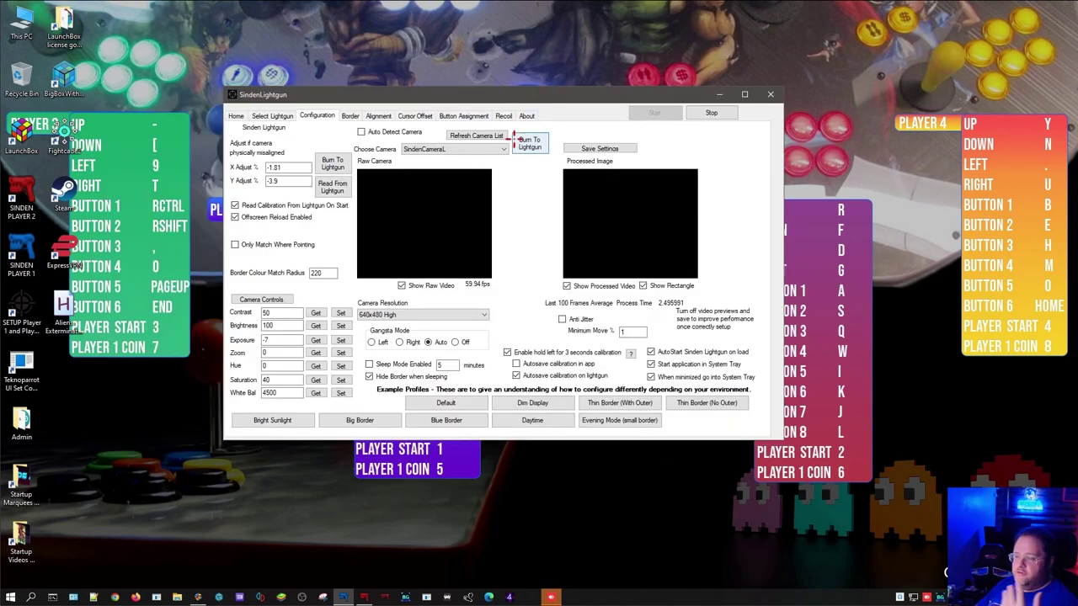